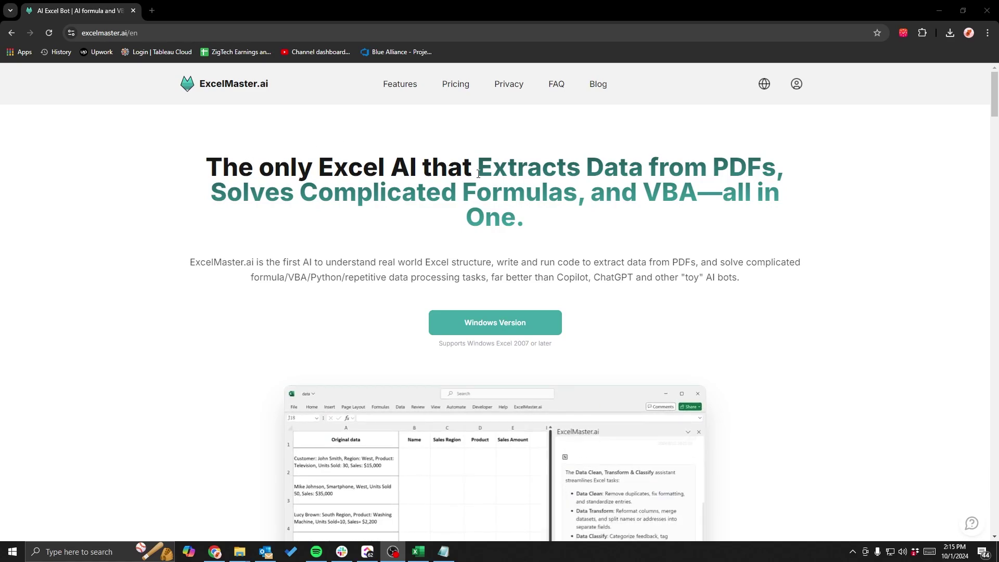
scroll(630, 200, down, 1)
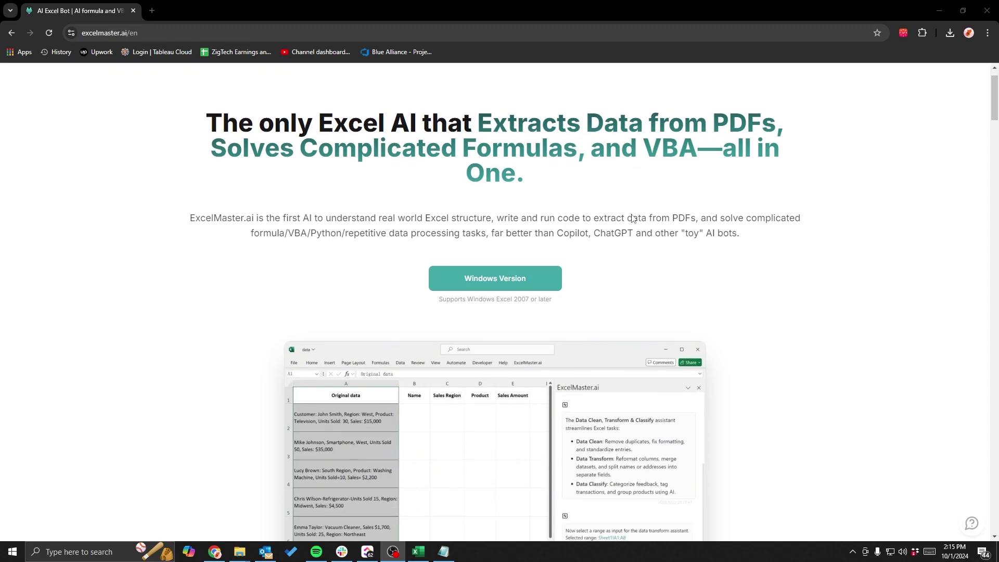
scroll(566, 233, up, 1)
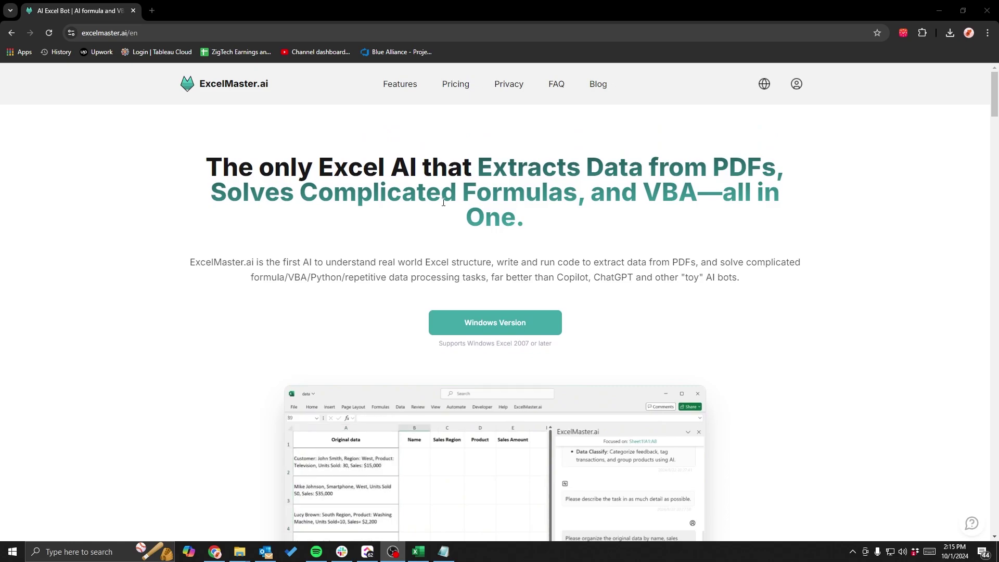
scroll(486, 266, down, 1)
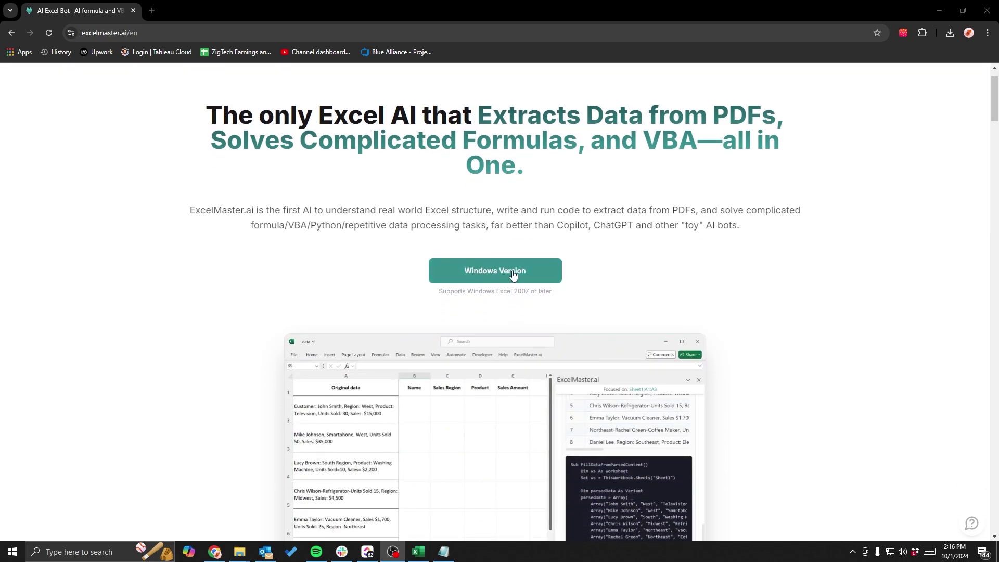
scroll(513, 275, down, 10)
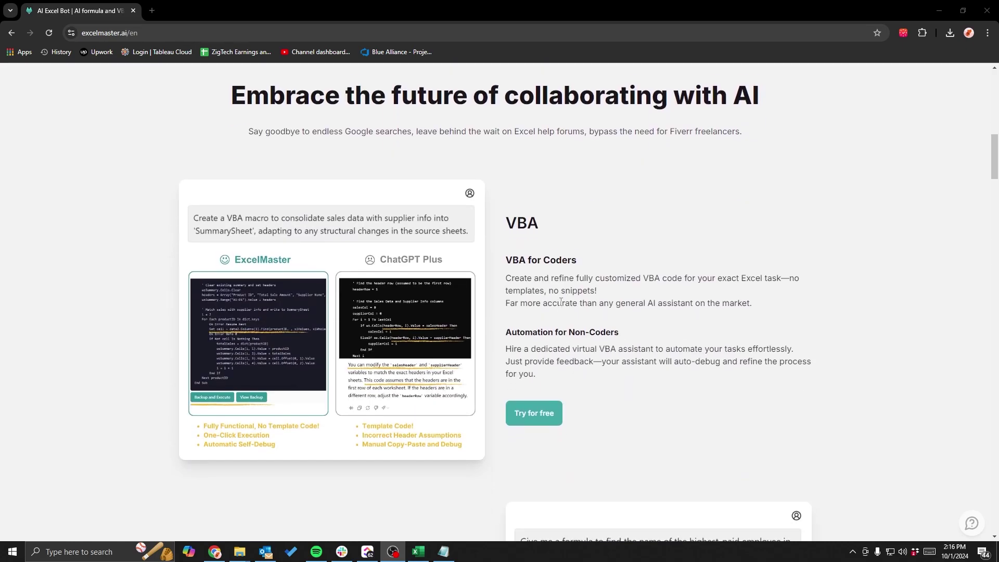
scroll(605, 282, up, 4)
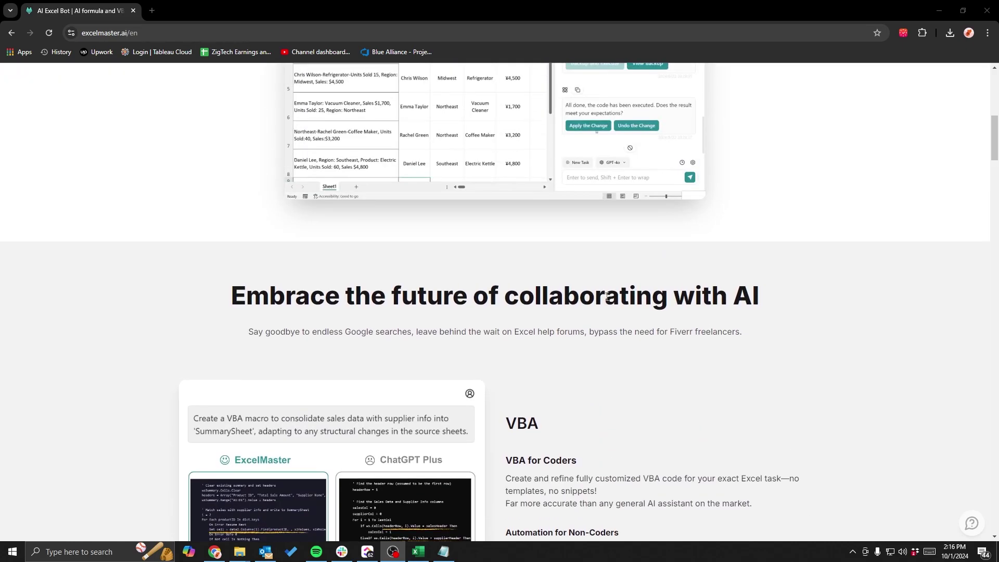
scroll(608, 298, down, 4)
drag(507, 214, 792, 367)
click(573, 268)
drag(506, 216, 547, 234)
scroll(520, 250, down, 6)
drag(417, 269, 112, 252)
scroll(414, 270, down, 5)
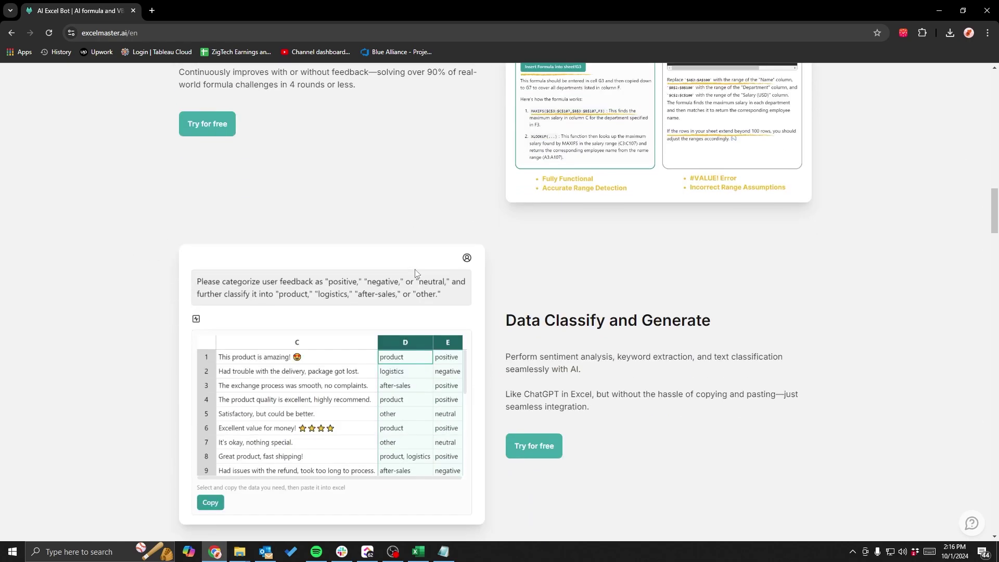
drag(495, 313, 714, 324)
scroll(578, 286, down, 8)
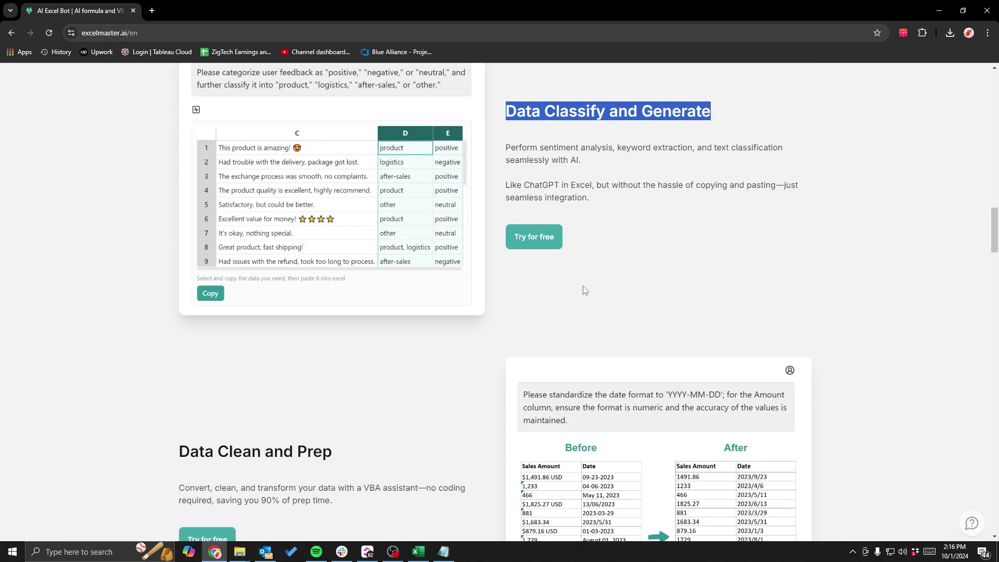
click(343, 249)
drag(343, 250, 150, 249)
scroll(408, 244, down, 4)
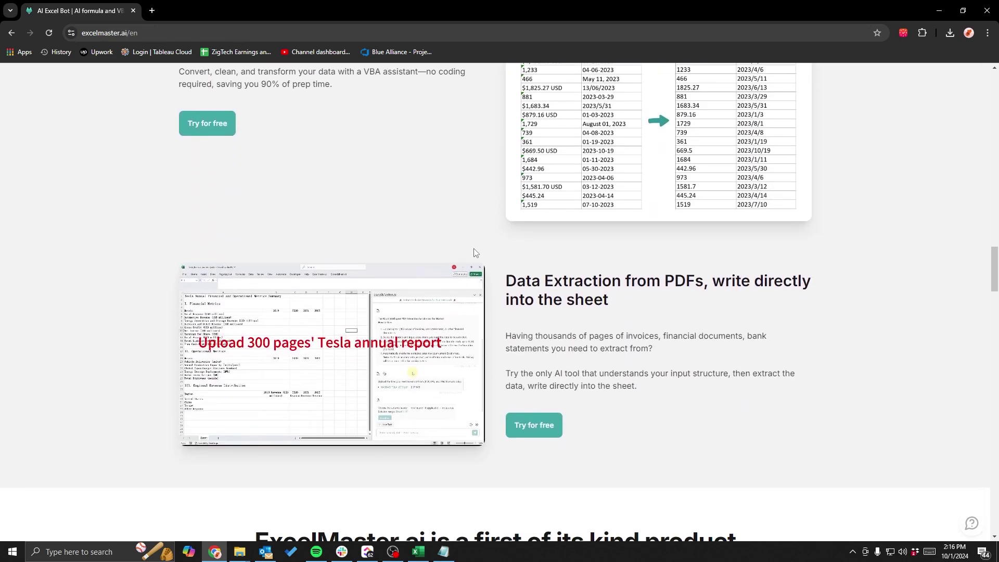
drag(508, 279, 620, 302)
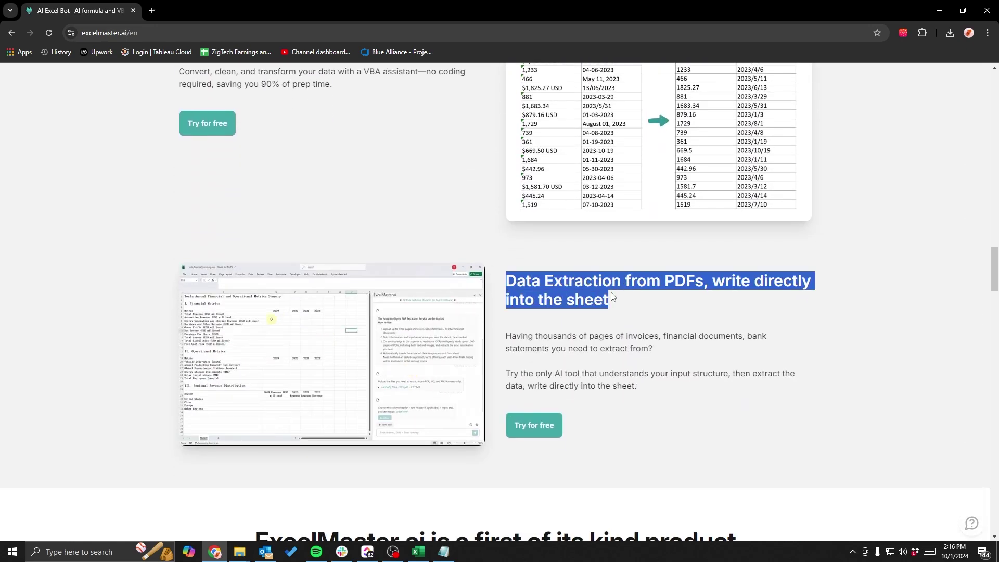
scroll(612, 296, down, 5)
scroll(580, 262, down, 7)
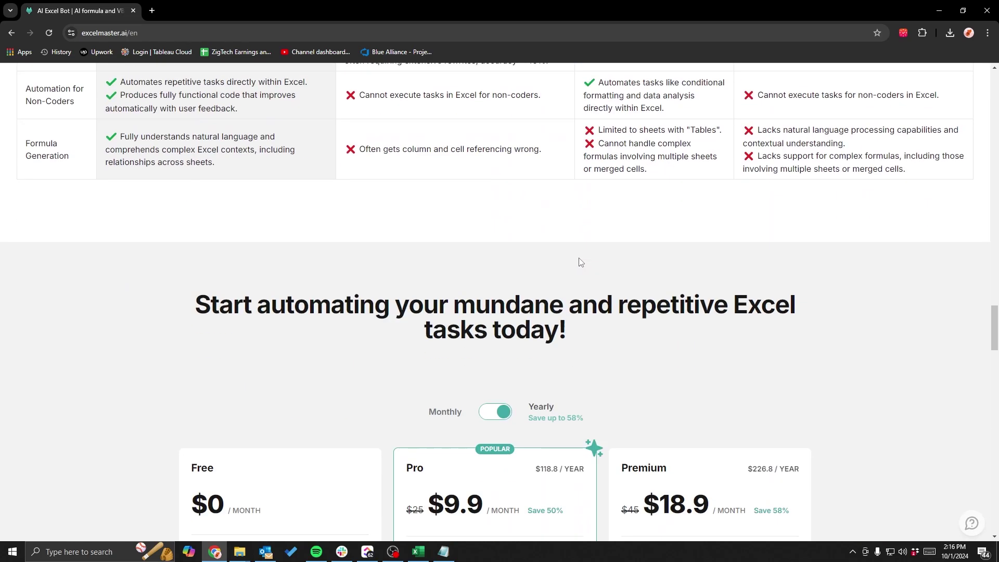
scroll(581, 262, up, 18)
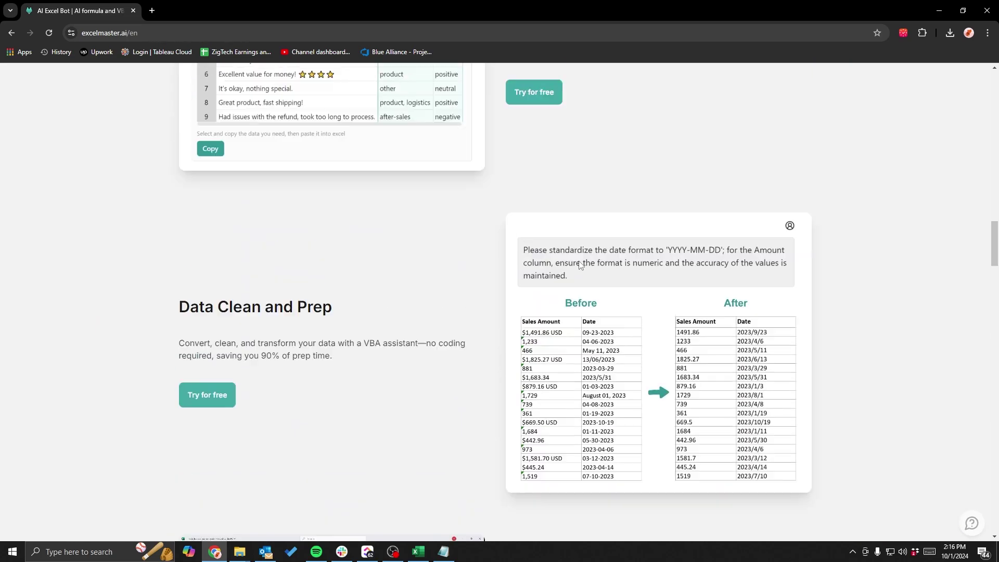
scroll(581, 265, up, 19)
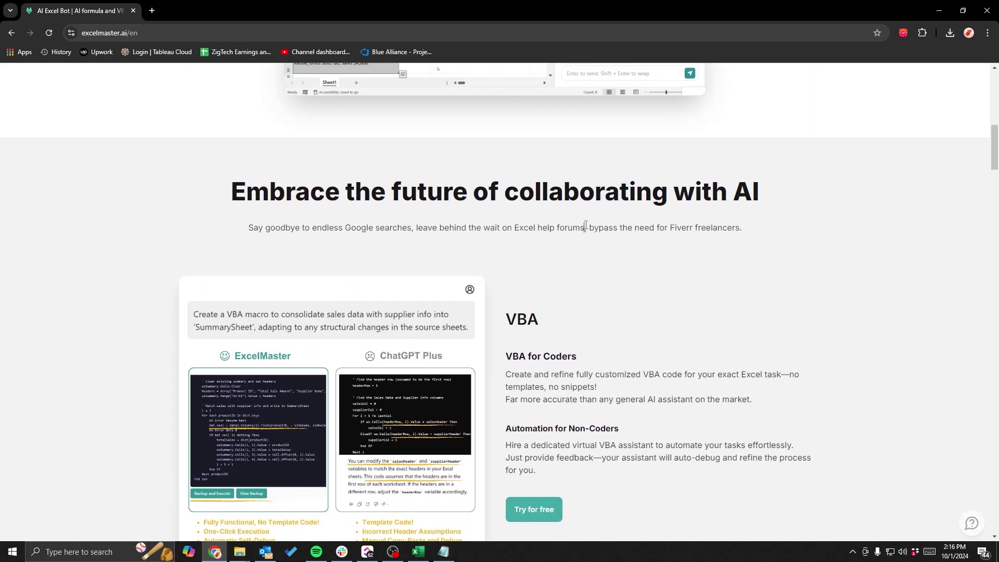
scroll(586, 227, up, 10)
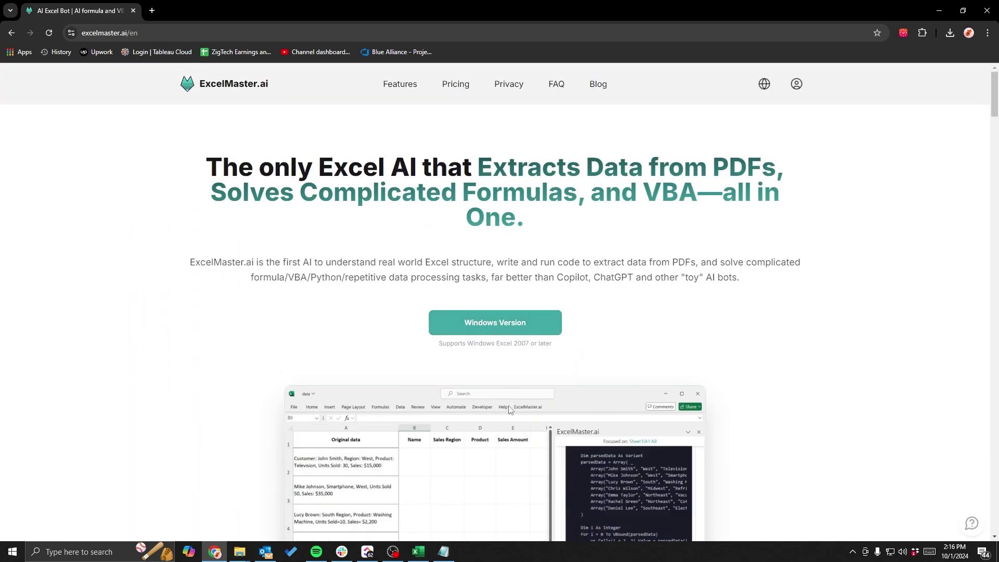
Step: Switch to the SuperStoreUS-2015 workbook, select cell G10, and launch AI Assistant from the ExcelMaster.ai tab
click(419, 552)
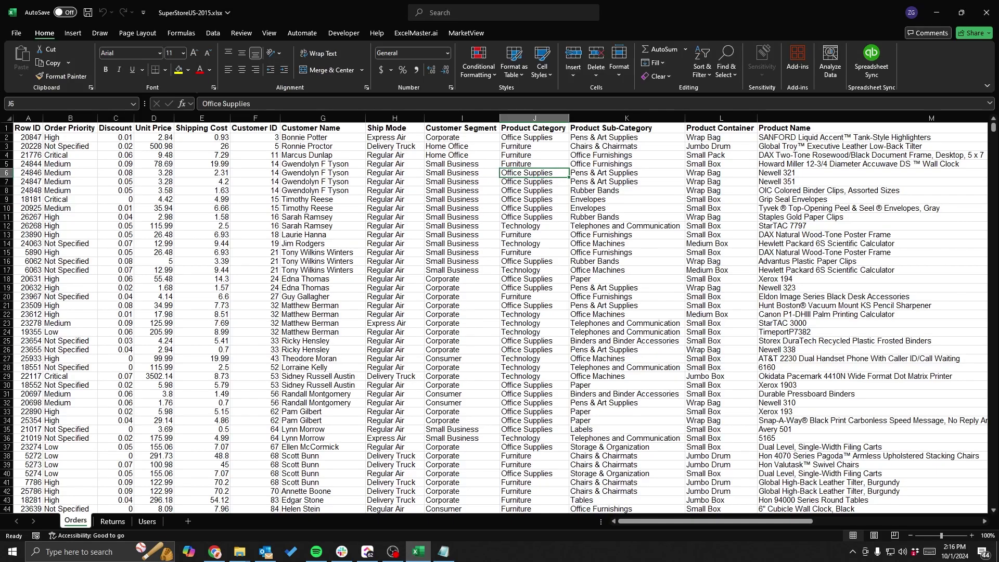
click(357, 208)
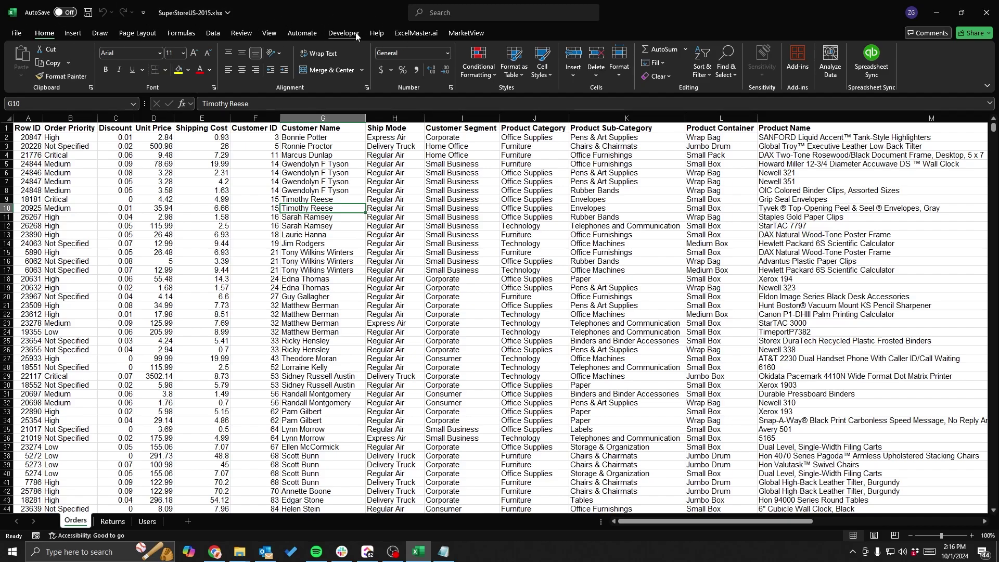
click(417, 33)
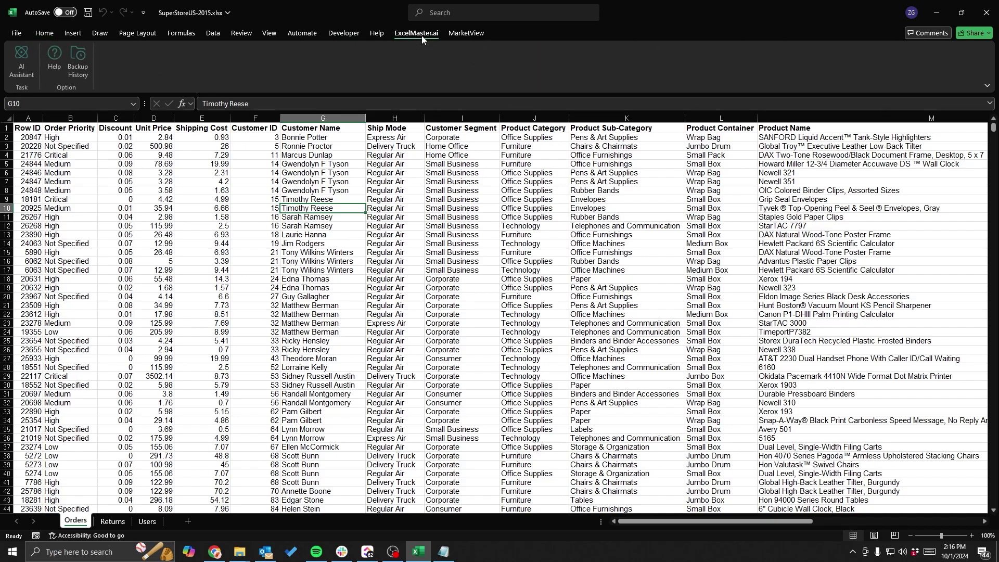
click(31, 78)
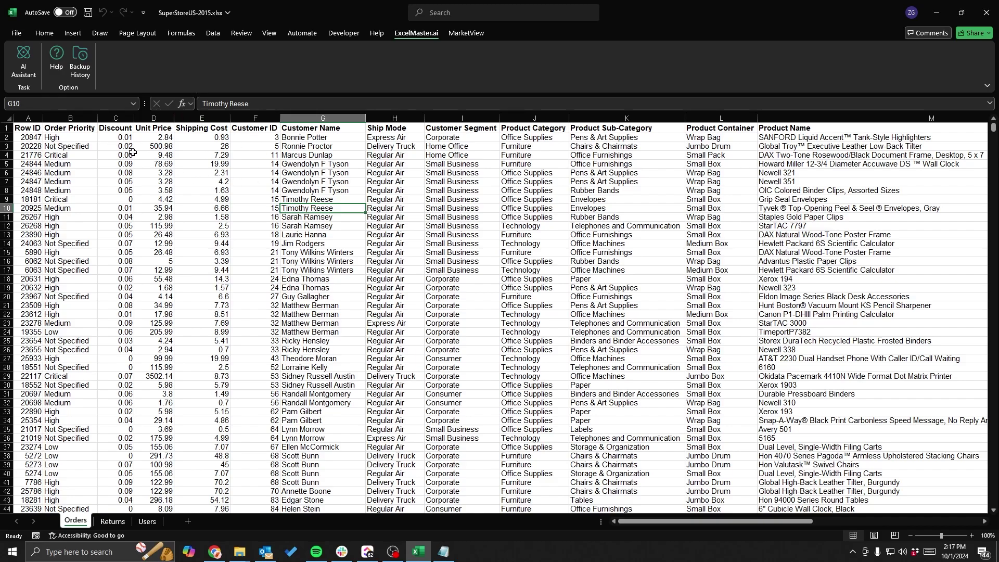
Step: Open the ExcelMaster.ai assistant pane listing Advanced Formula, Data Extraction and other assistants
click(24, 62)
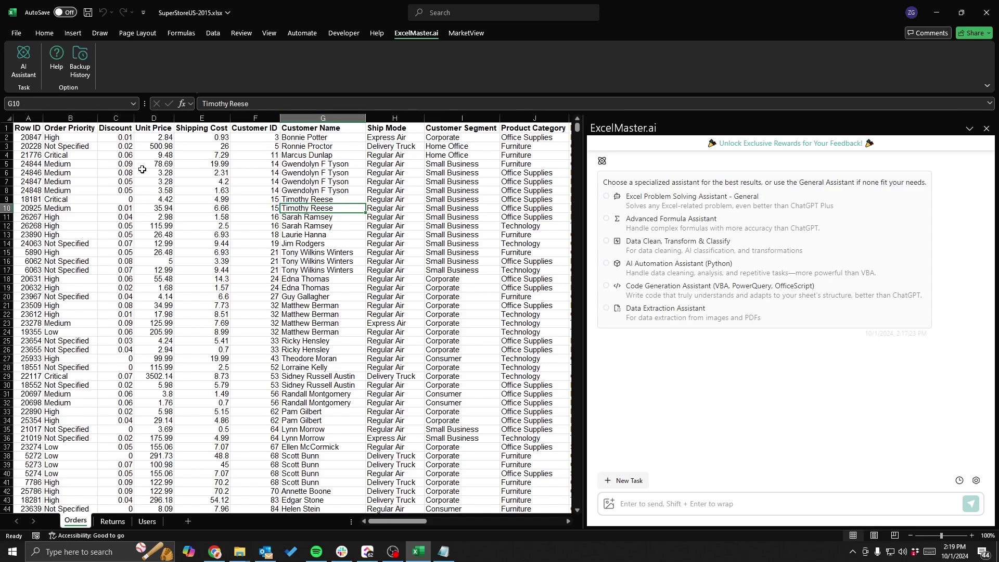
Step: Select cells G1:G14 in the Customer Name column, then narrow the ExcelMaster.ai pane to reveal more columns
click(327, 118)
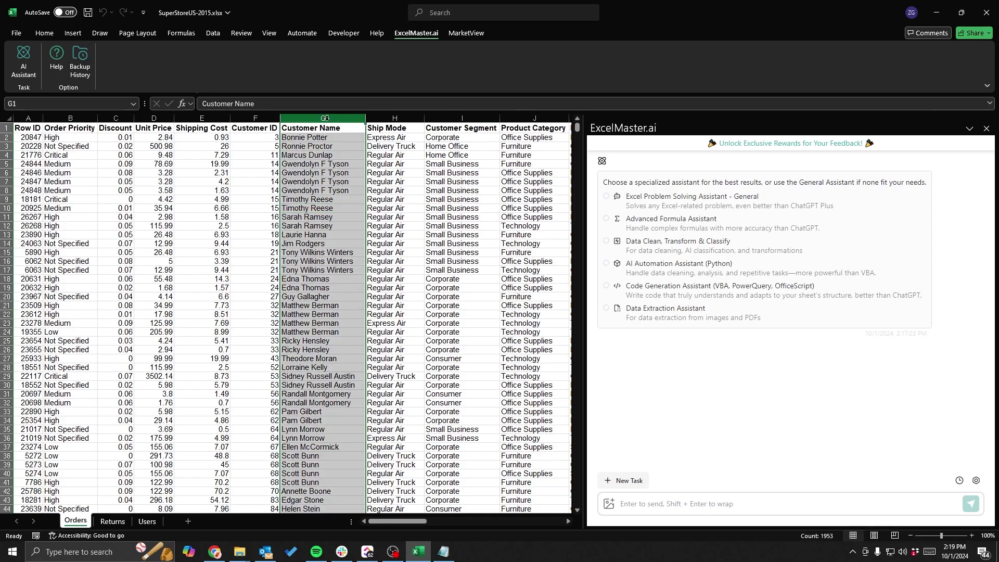
click(315, 129)
click(322, 139)
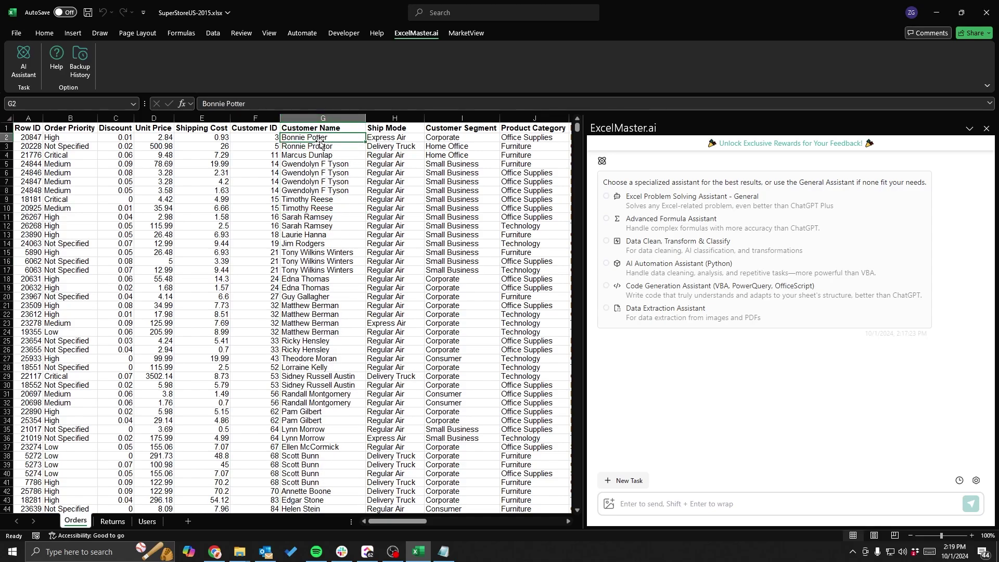
drag(312, 128, 318, 244)
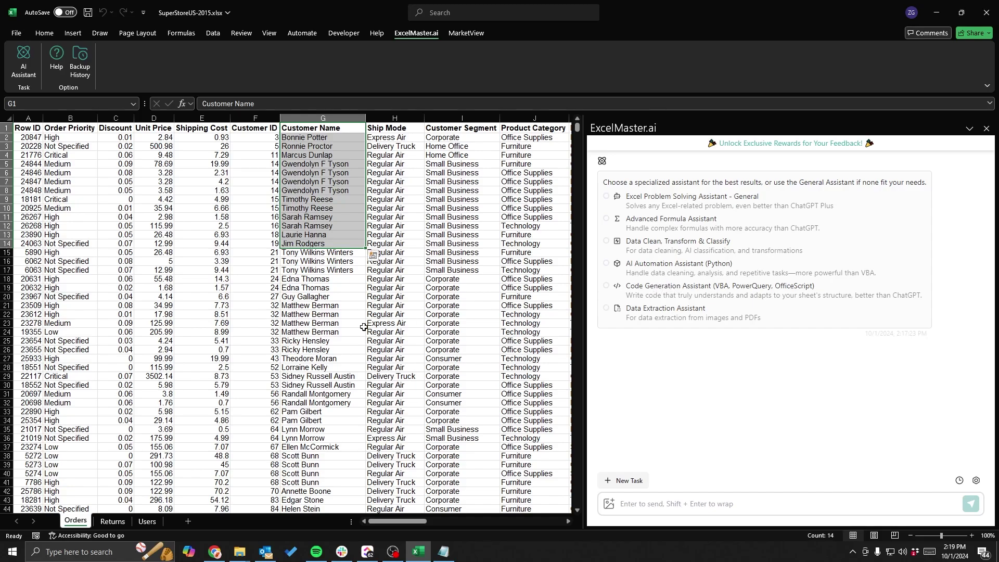
click(322, 306)
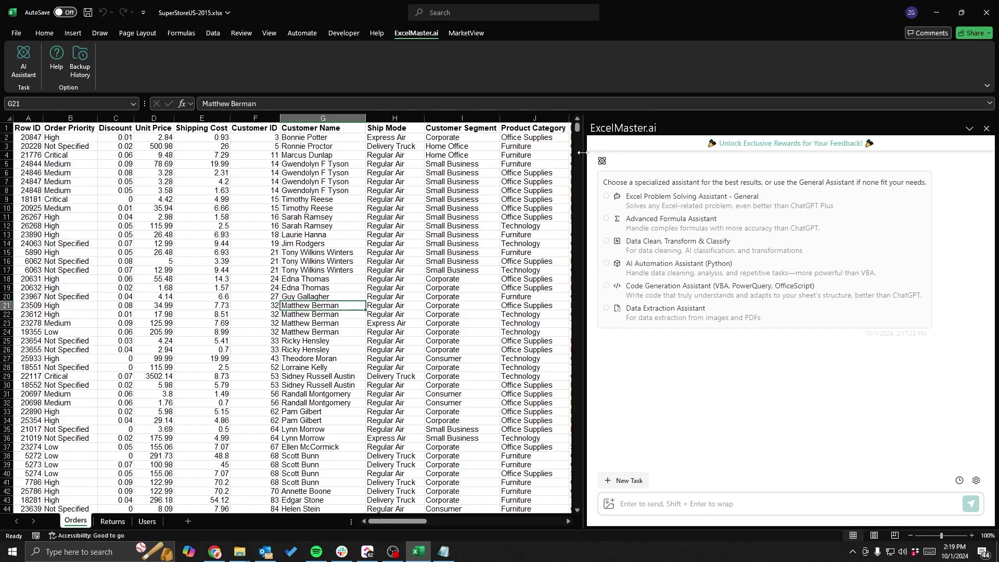
drag(580, 155, 605, 156)
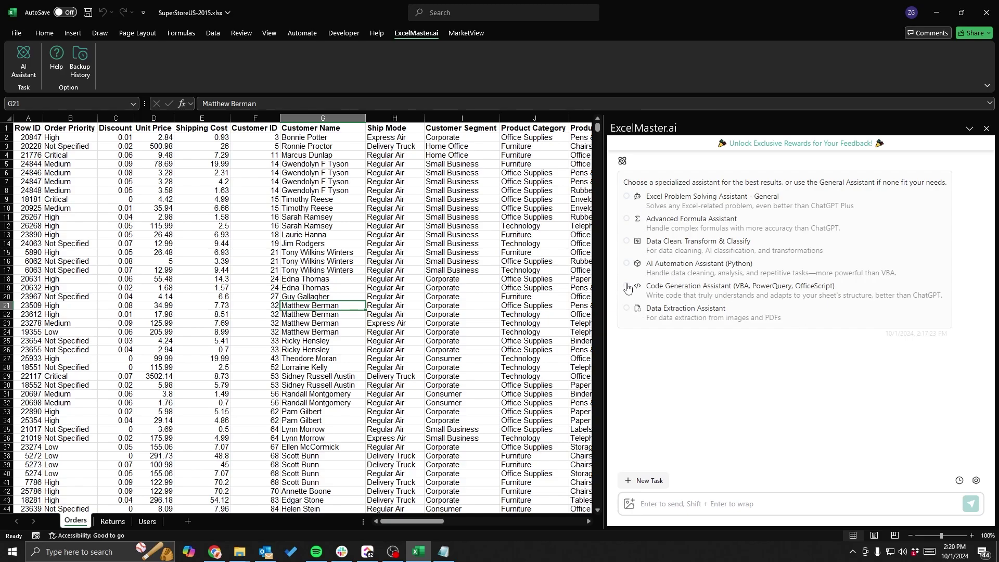
Step: Choose the Code Generation Assistant with the Orders sheet as context and accept the privacy warning
click(628, 288)
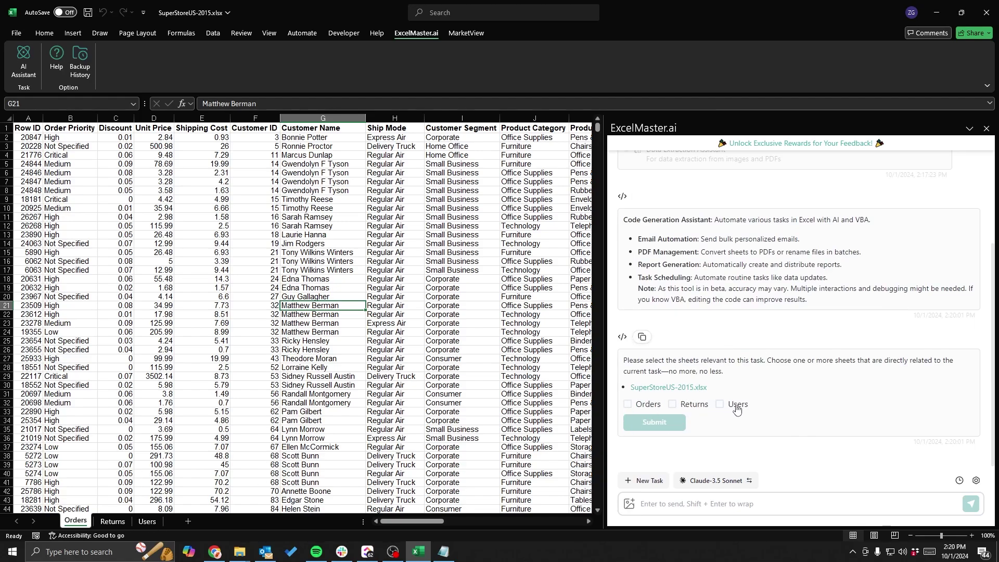
click(628, 405)
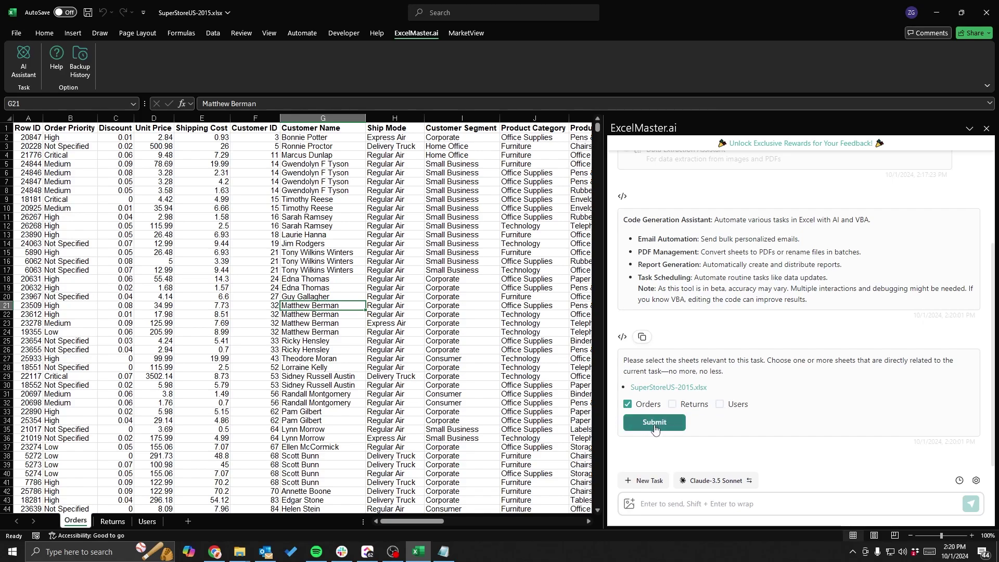
click(657, 422)
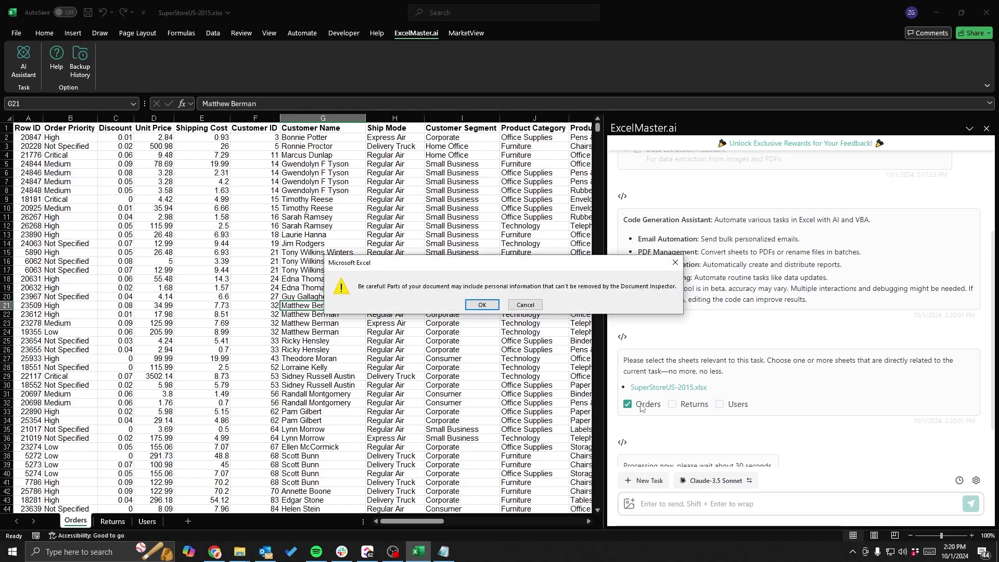
click(482, 305)
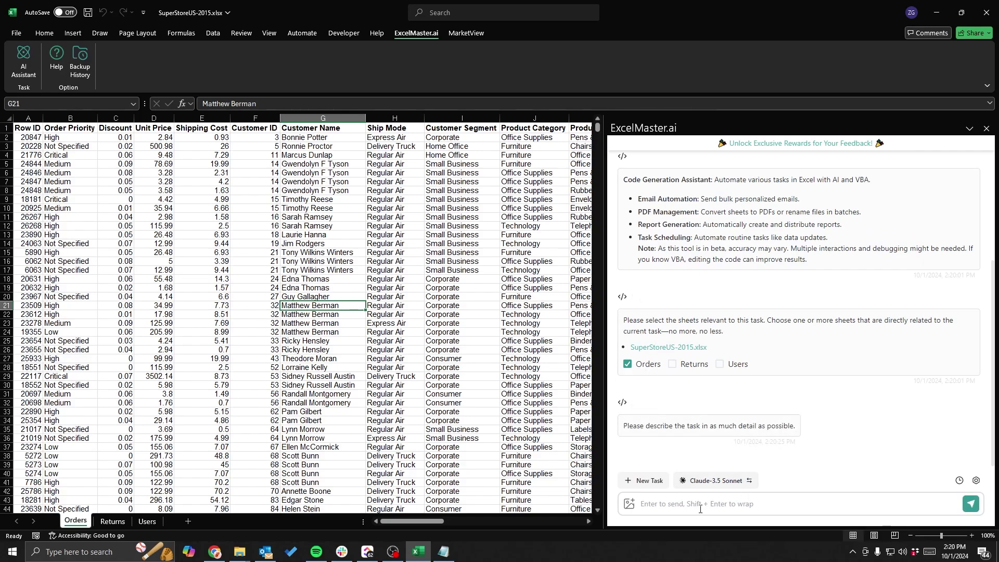
Step: Send the assistant the request 'Can you highlight Product Category Office Supplies in Red?'
click(706, 509)
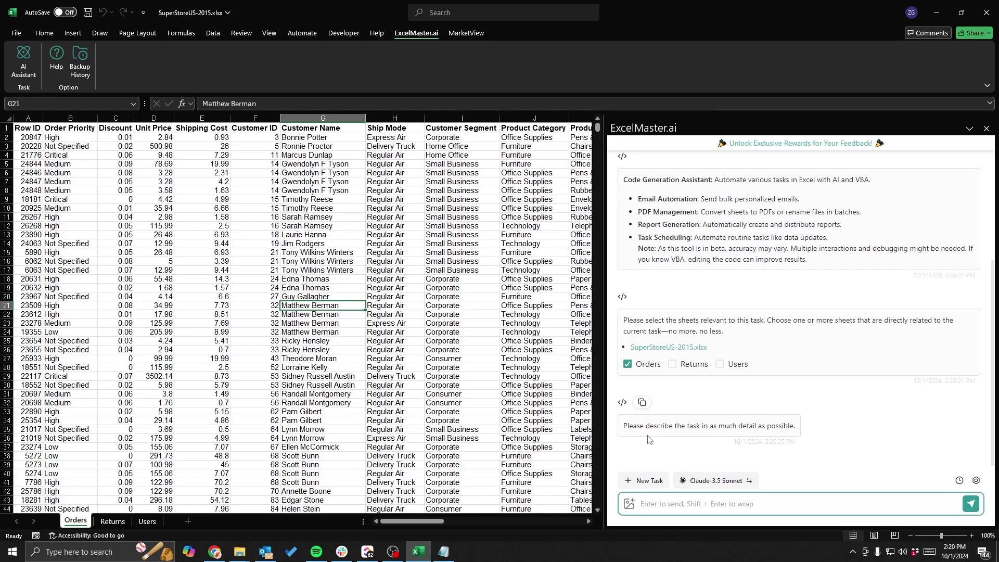
text(Can you highlight Product Category)
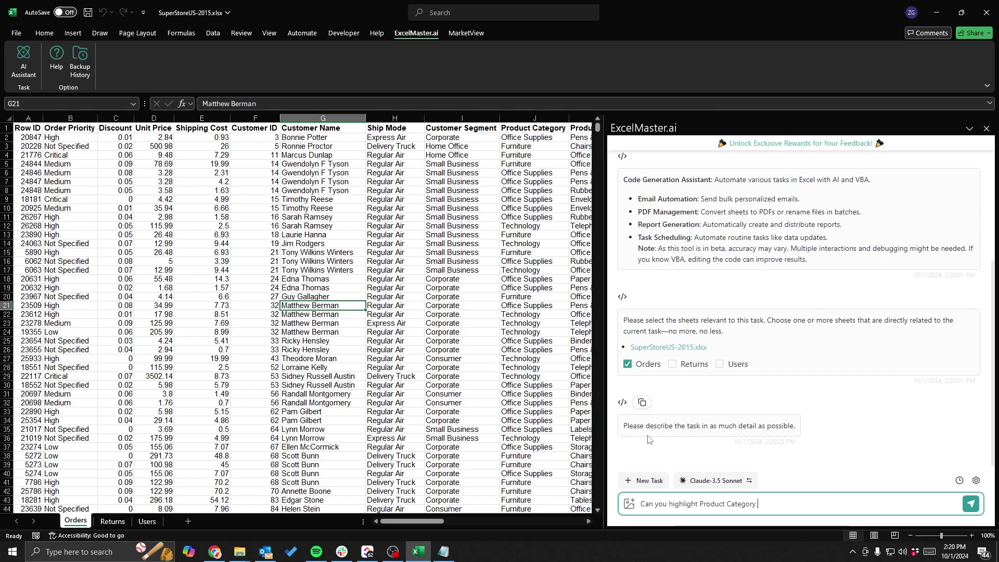
text( Office Supplies in Red?)
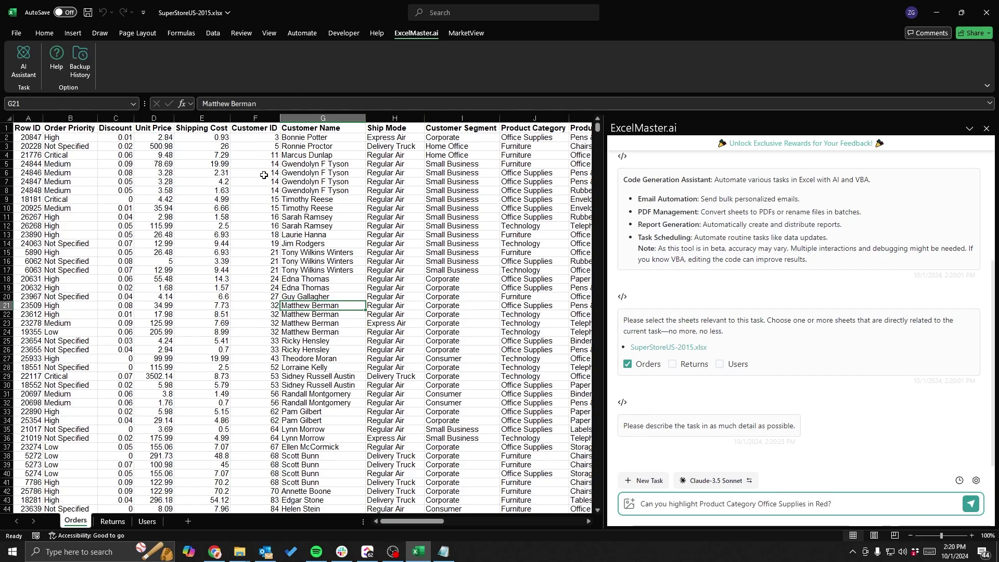
scroll(419, 127, right, 2)
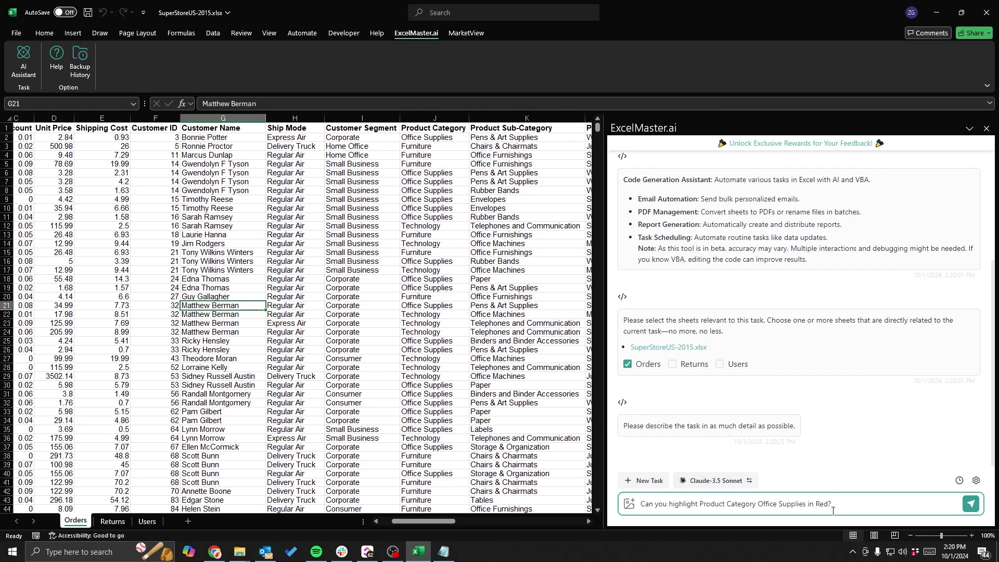
click(971, 504)
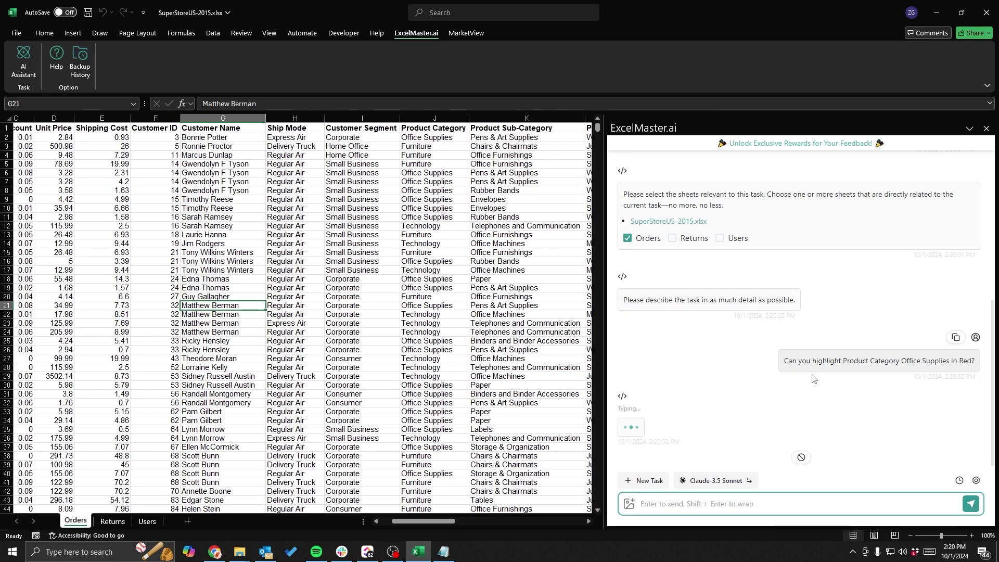
Step: Back up and run the HighlightOfficeSupplies macro, turning Office Supplies cells red
scroll(518, 386, right, 3)
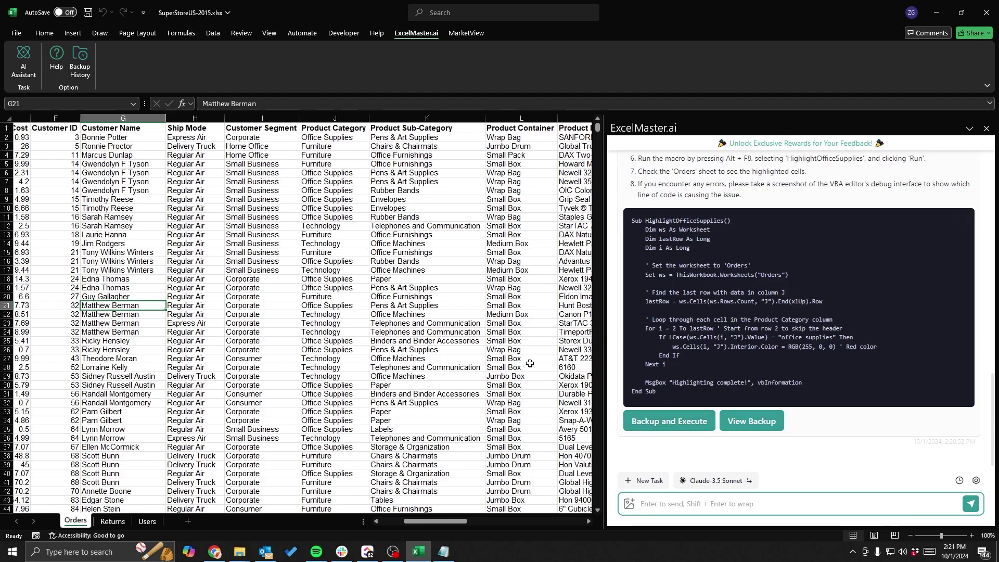
scroll(375, 260, right, 2)
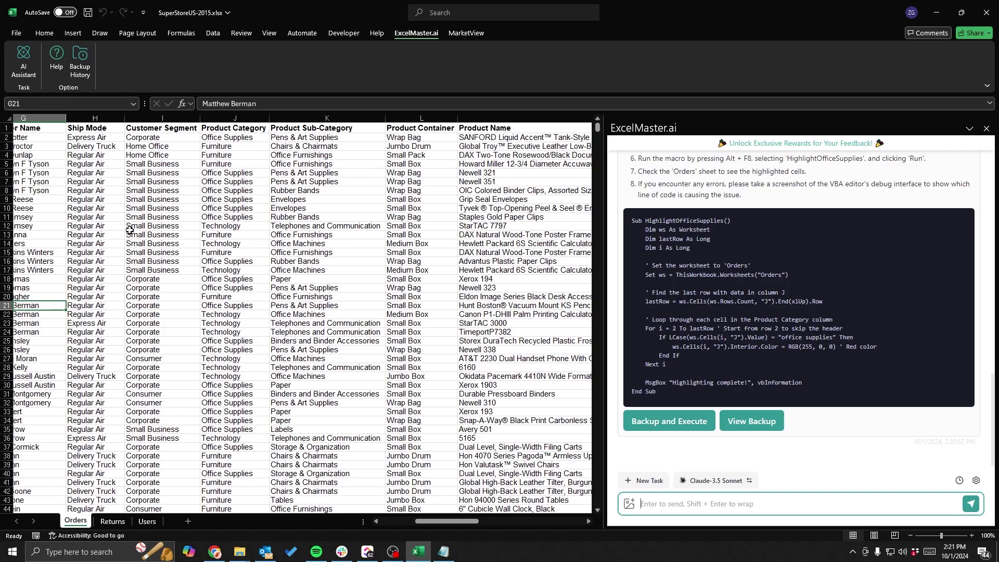
click(668, 422)
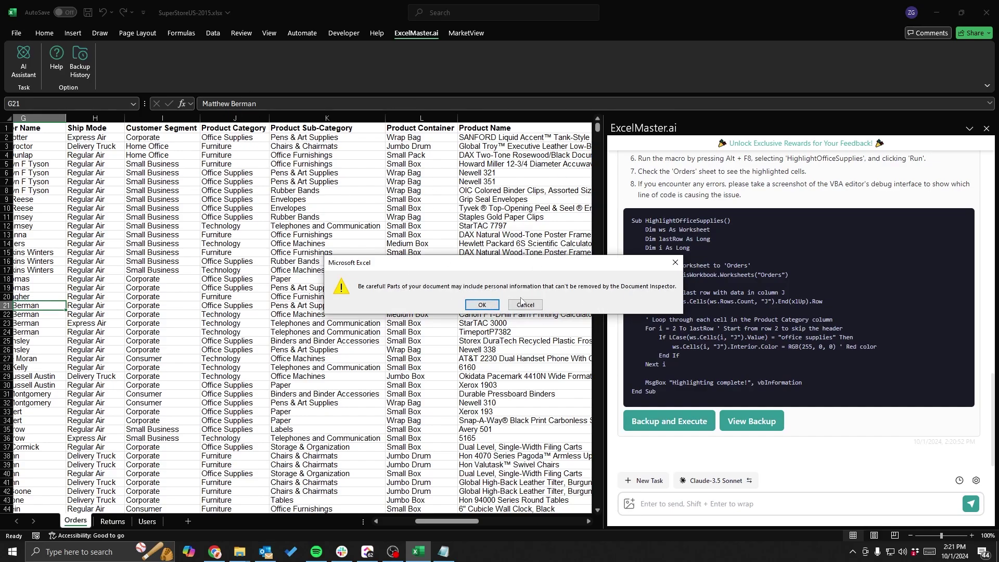
click(482, 305)
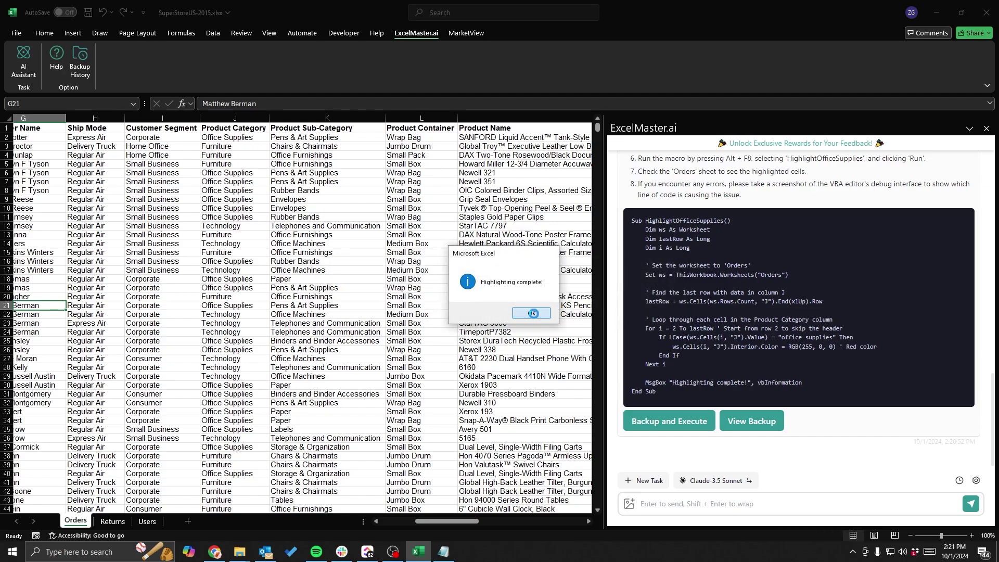
click(533, 314)
scroll(260, 247, down, 8)
scroll(262, 251, up, 3)
scroll(263, 252, up, 4)
scroll(263, 251, left, 6)
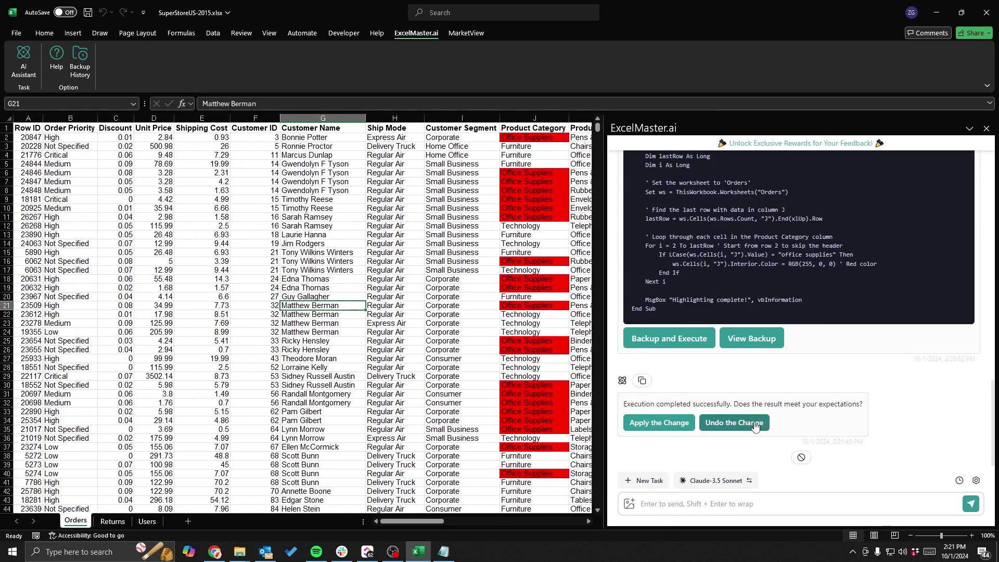
scroll(641, 403, right, 3)
Step: Undo the red highlighting, then back up and run the macro again
click(731, 423)
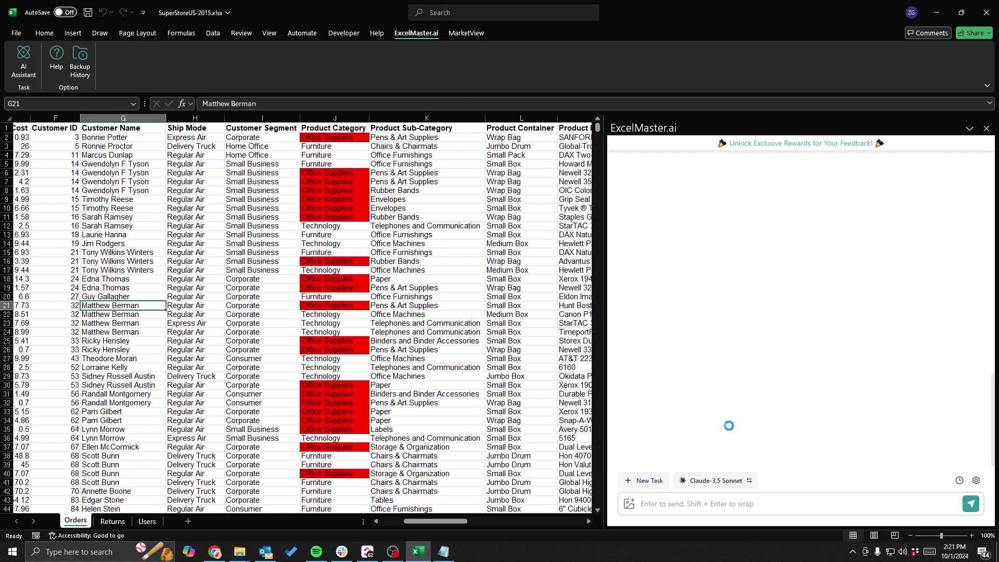
scroll(408, 125, right, 2)
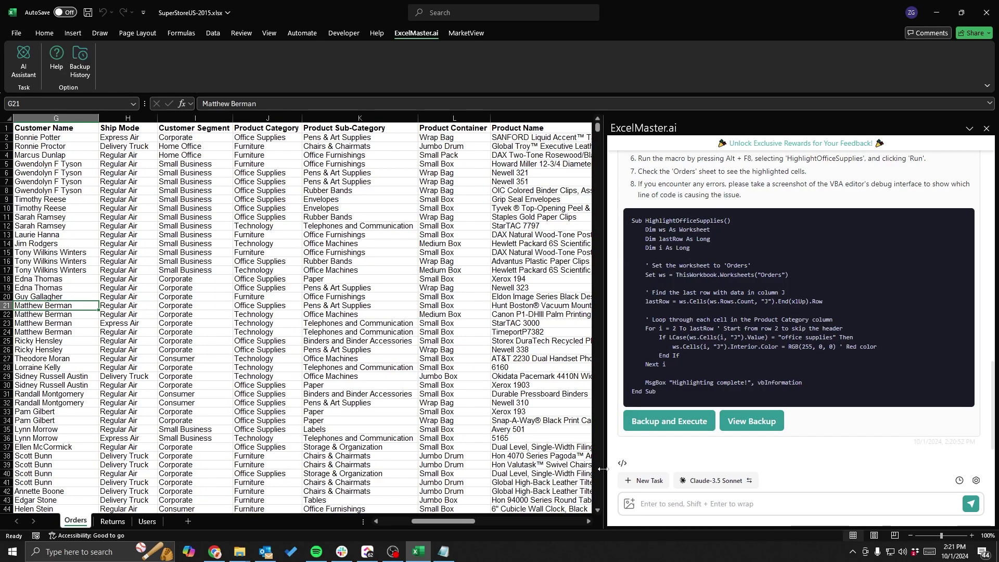
click(670, 421)
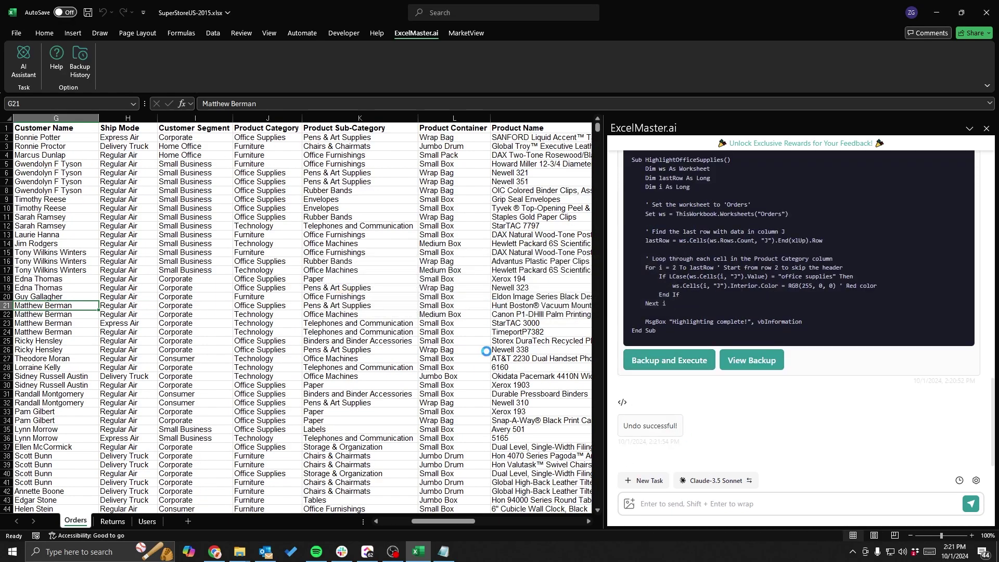
click(531, 313)
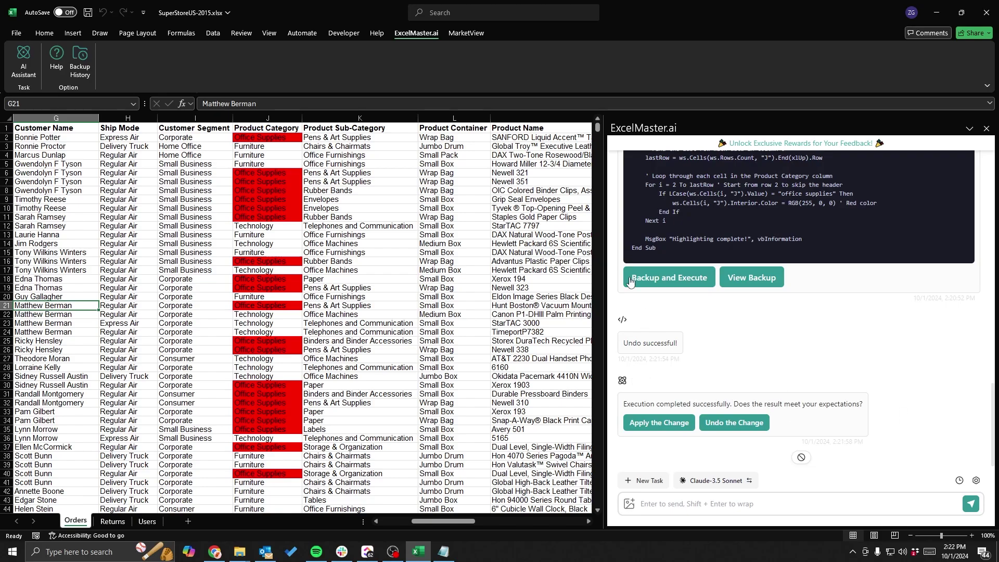
scroll(647, 311, up, 3)
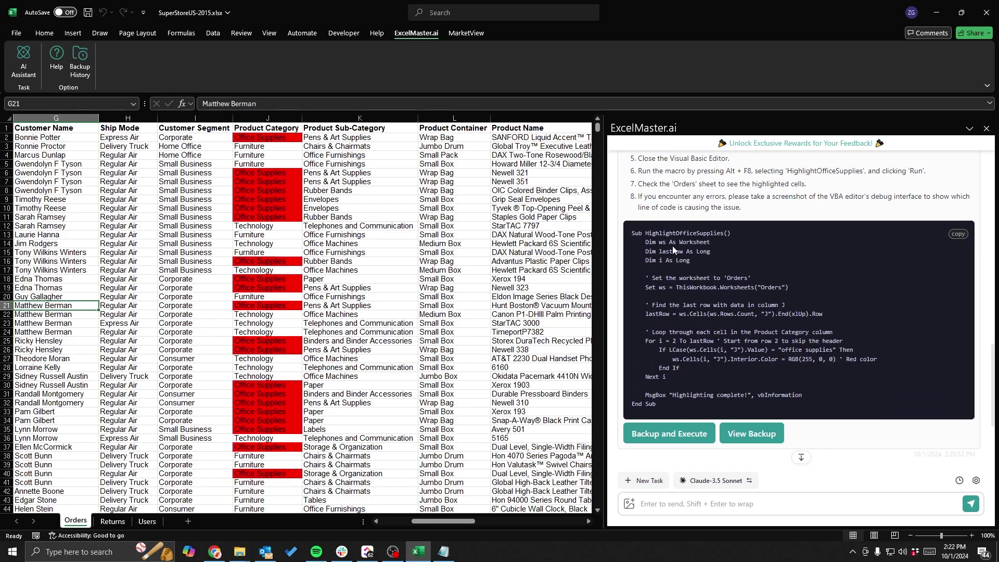
scroll(751, 370, down, 3)
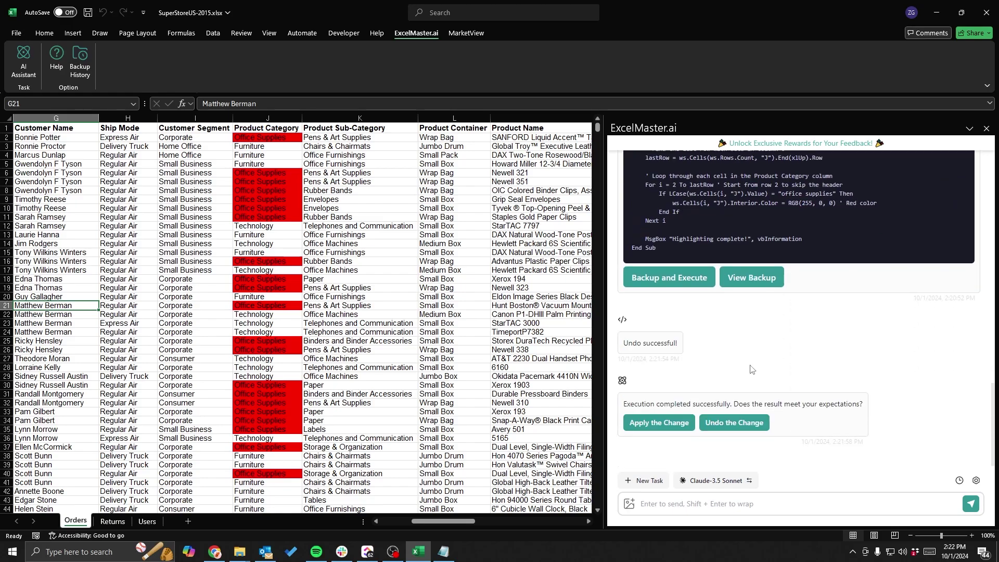
Step: Start a new Code Generation Assistant task with Orders as the relevant sheet
click(644, 477)
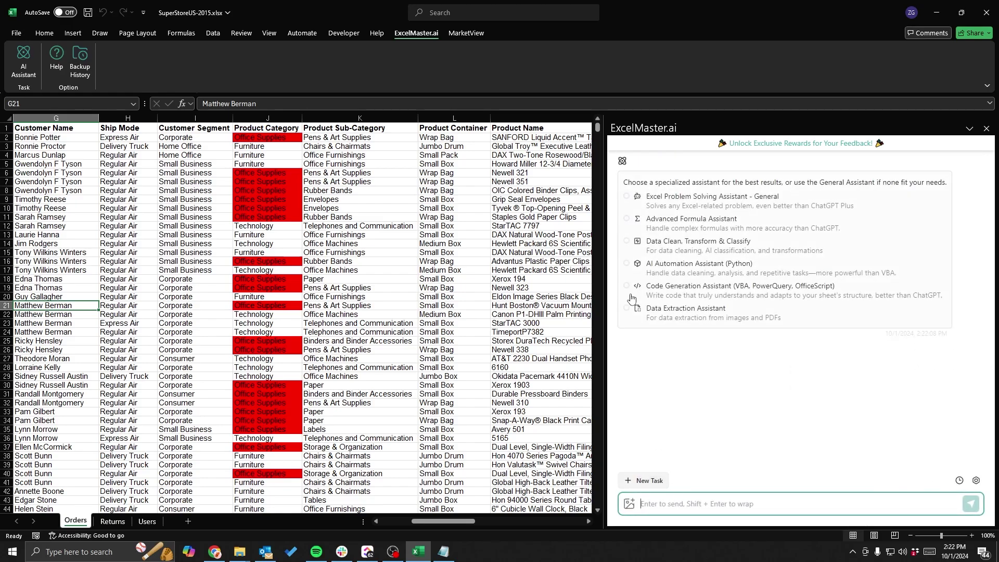
click(629, 288)
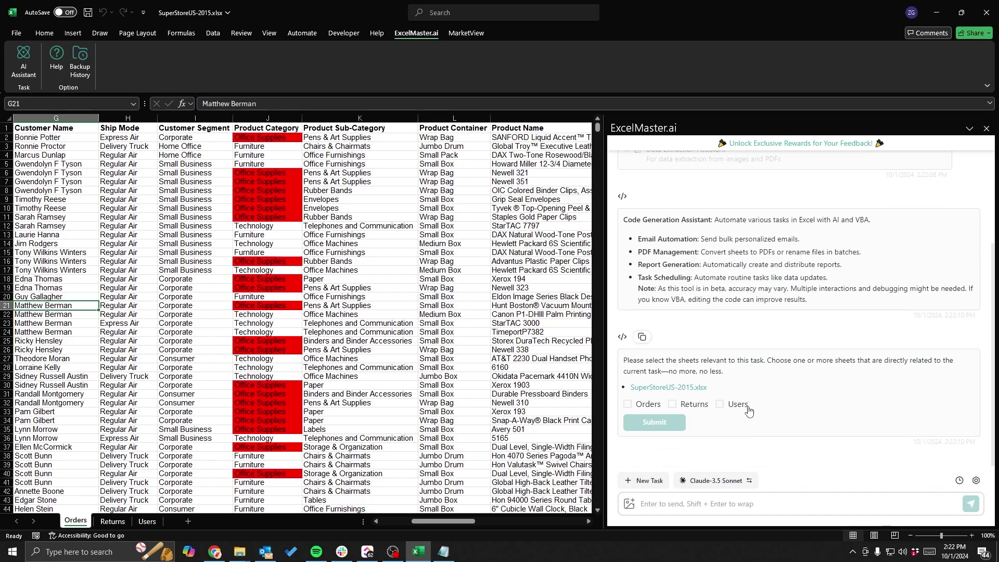
click(628, 404)
click(654, 422)
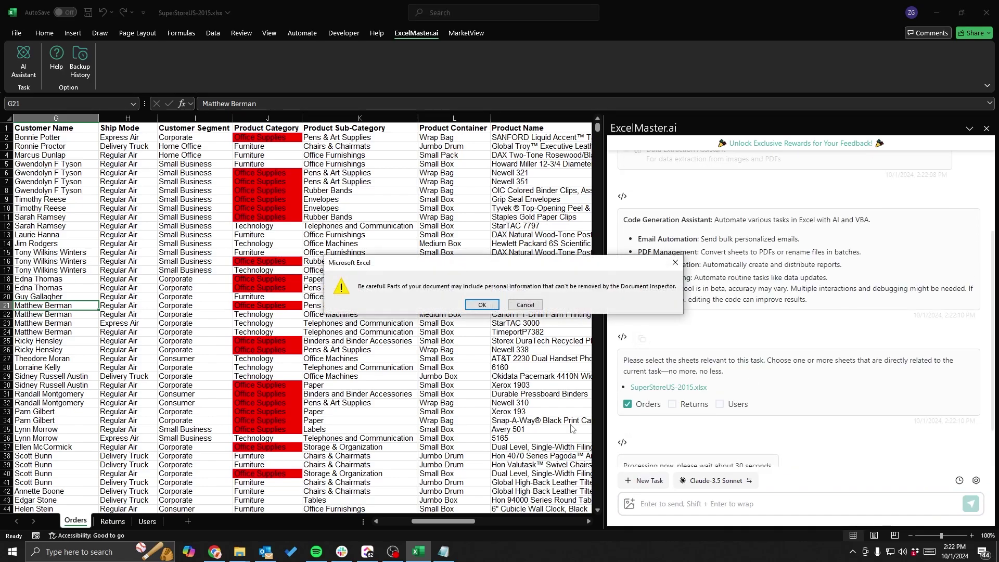
click(483, 306)
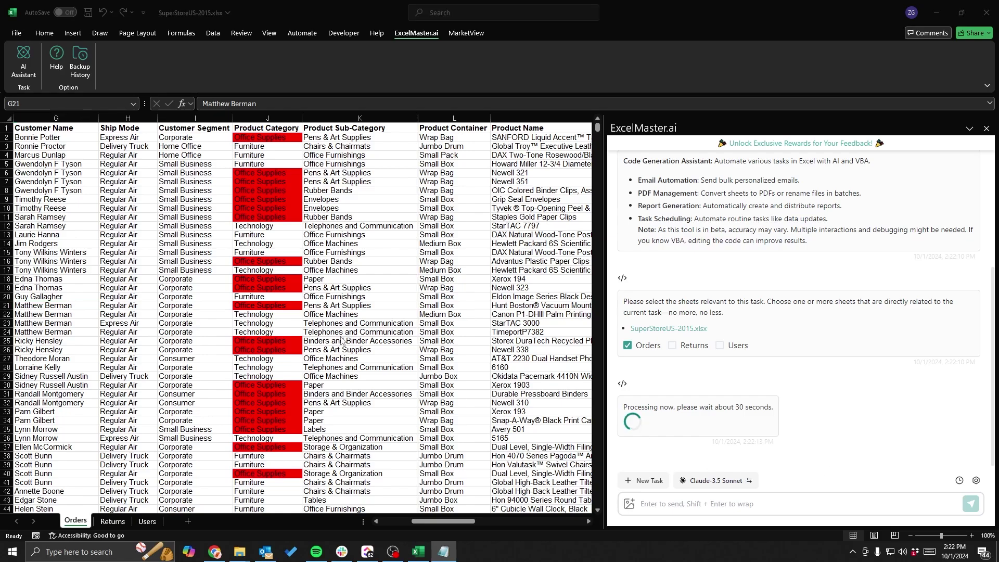
Step: Send the request 'Can you delete any rows where Order Priority is Medium'
scroll(342, 339, left, 5)
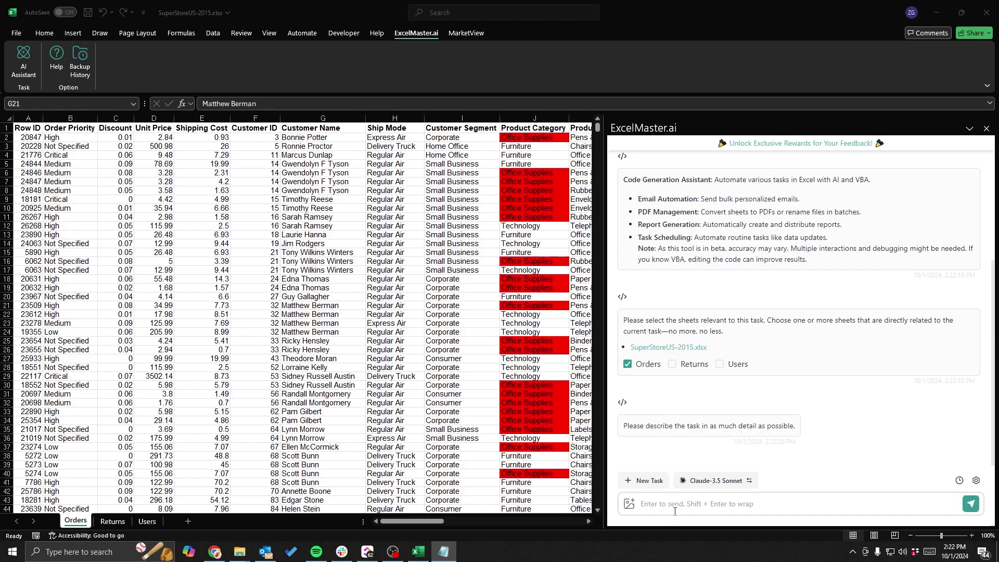
text(Can you delete any rows where Order Prio)
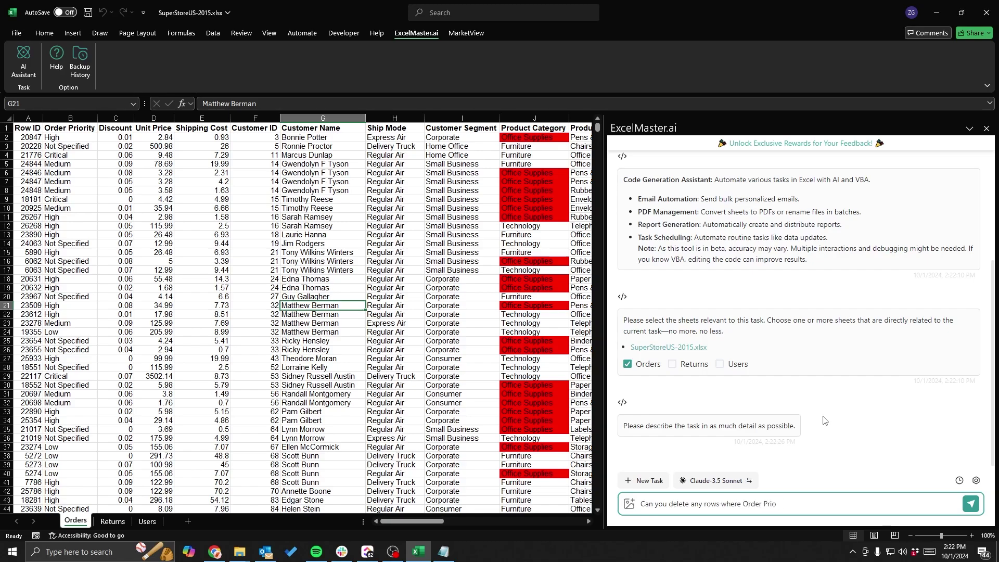
text(rity is Medium?)
click(970, 506)
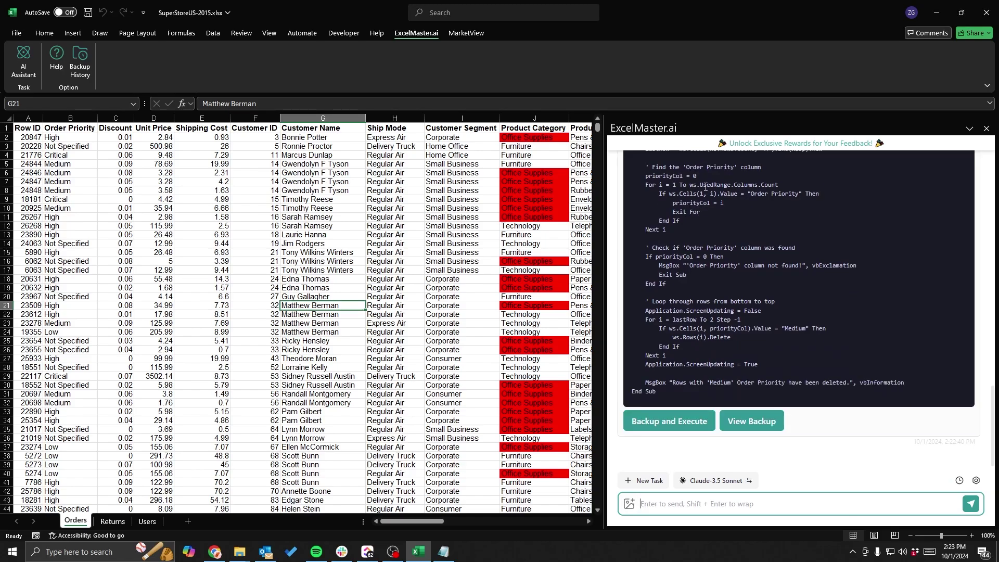
Step: Back up and run the DeleteMediumPriorityRows macro, removing Medium-priority rows
click(670, 422)
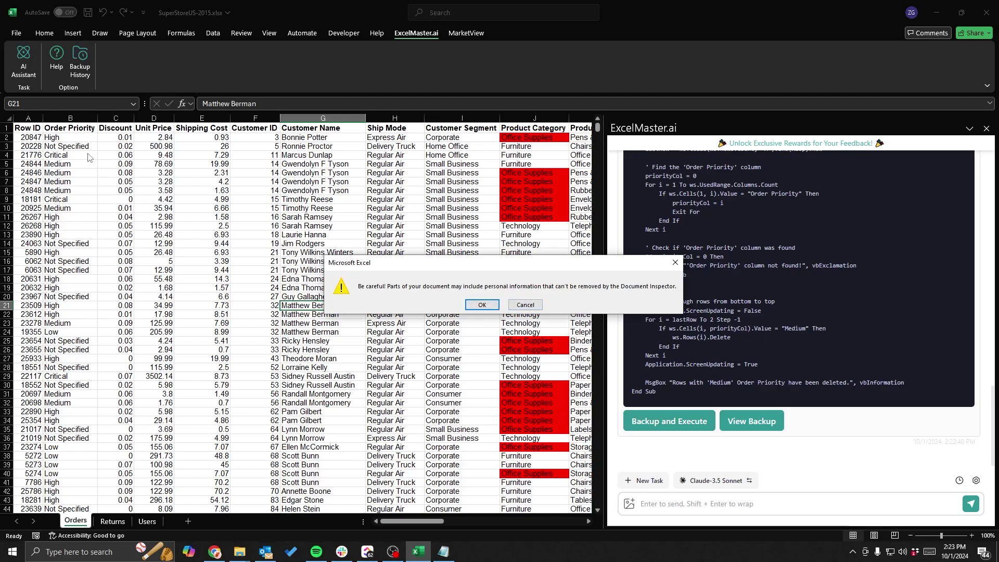
click(482, 305)
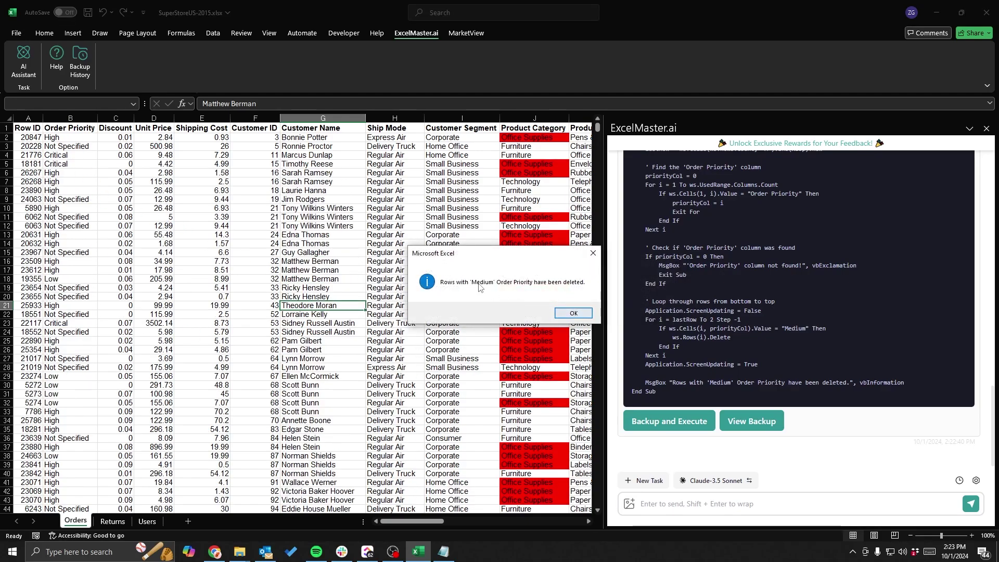
click(572, 312)
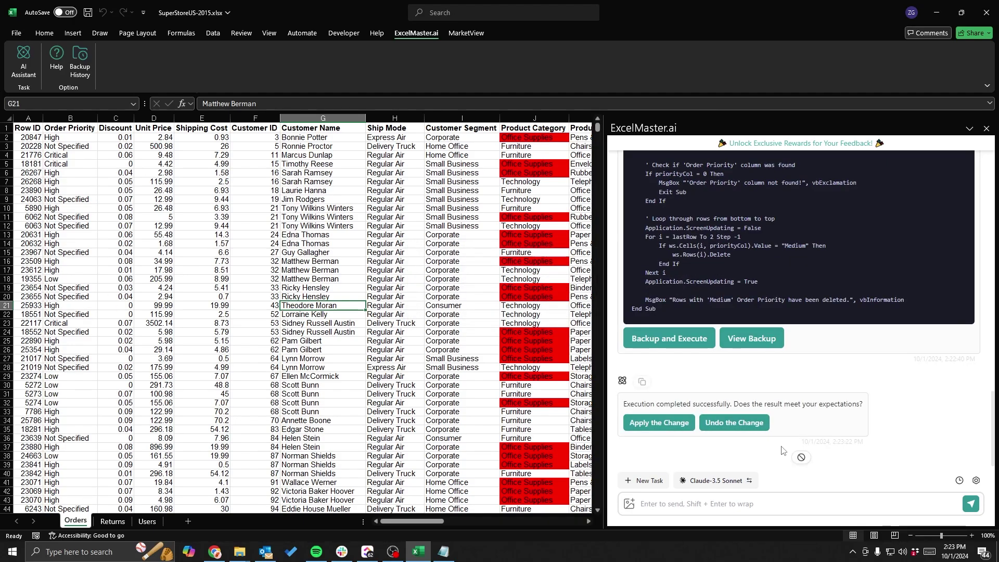
Step: Undo the deletion and select B5:B8 to confirm the Medium rows are back
click(750, 425)
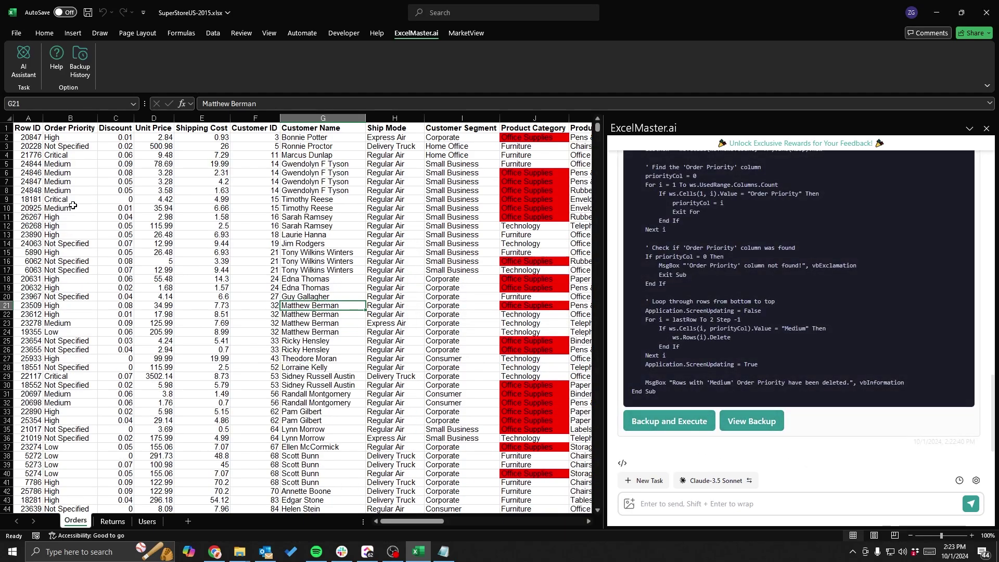
click(73, 205)
drag(66, 163, 67, 190)
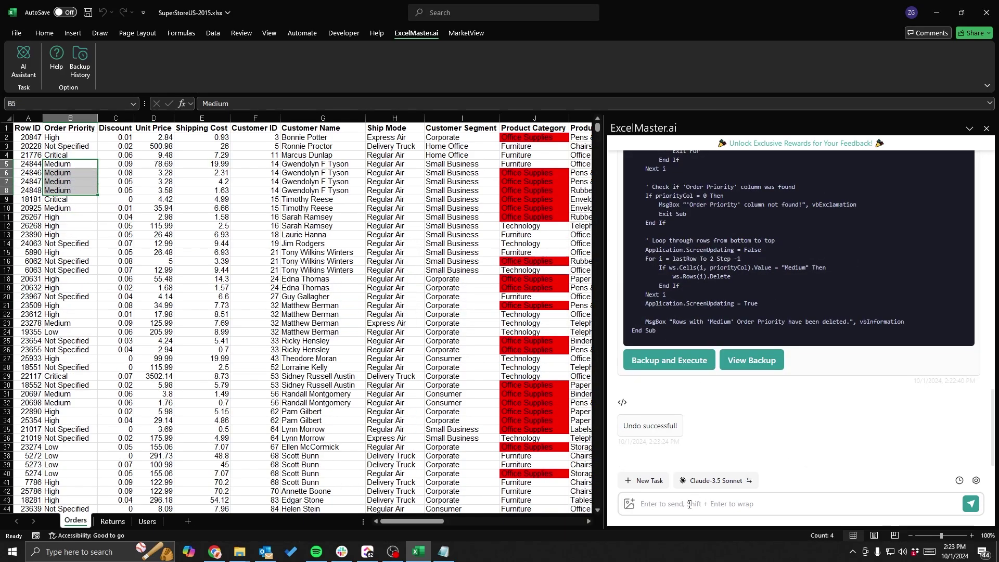
Step: Begin another Code Generation Assistant task, submitting the Orders sheet as context
click(643, 480)
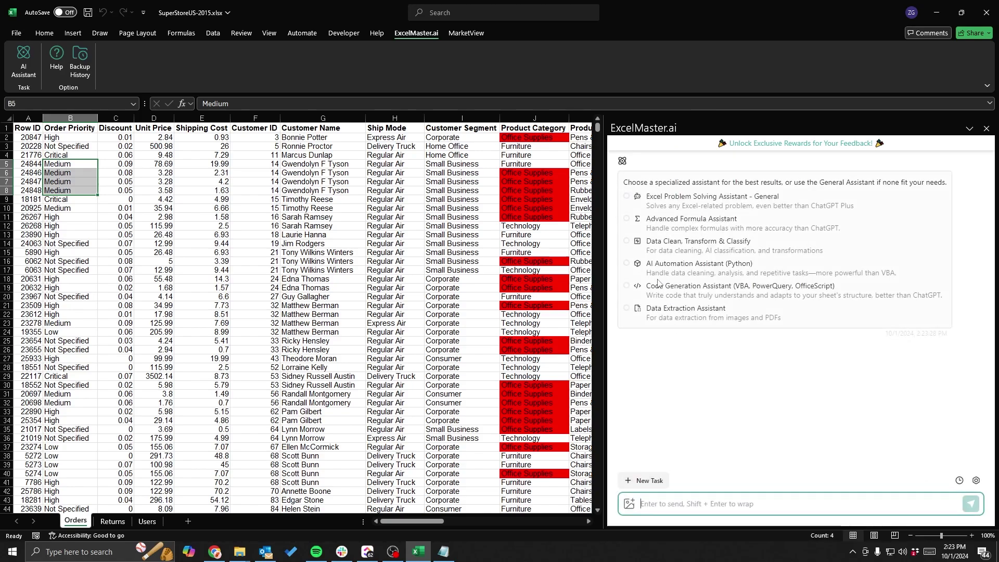
click(627, 288)
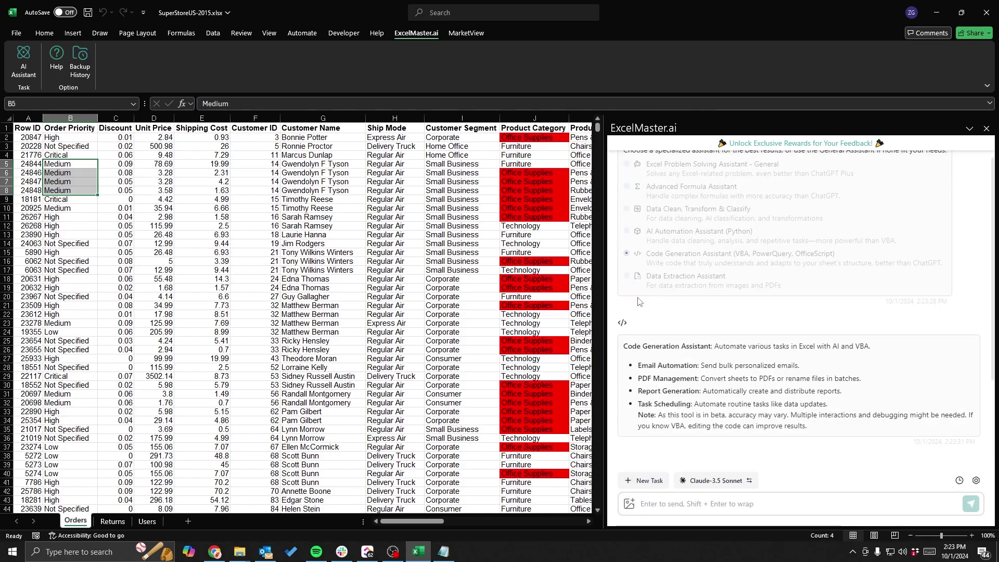
click(648, 423)
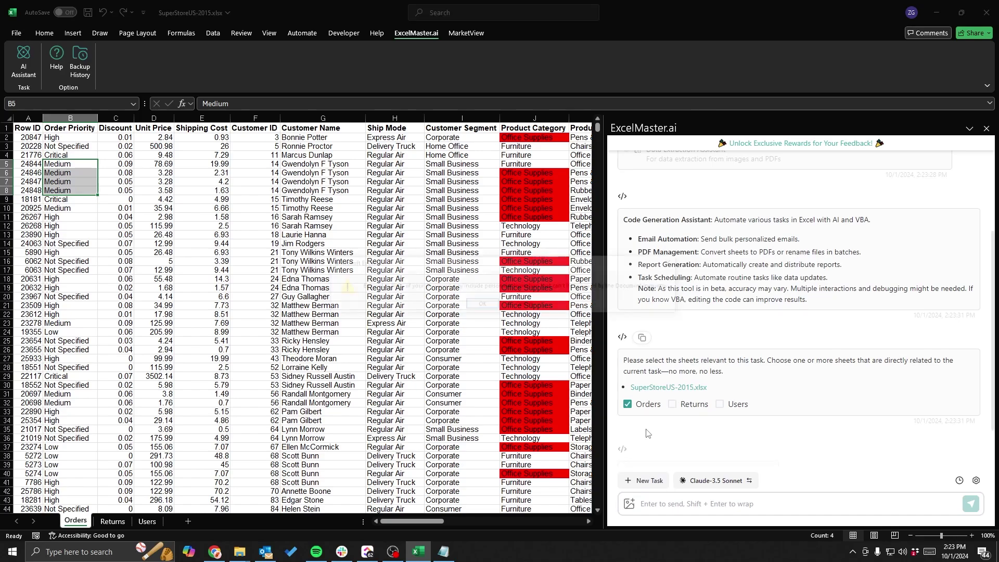
click(482, 306)
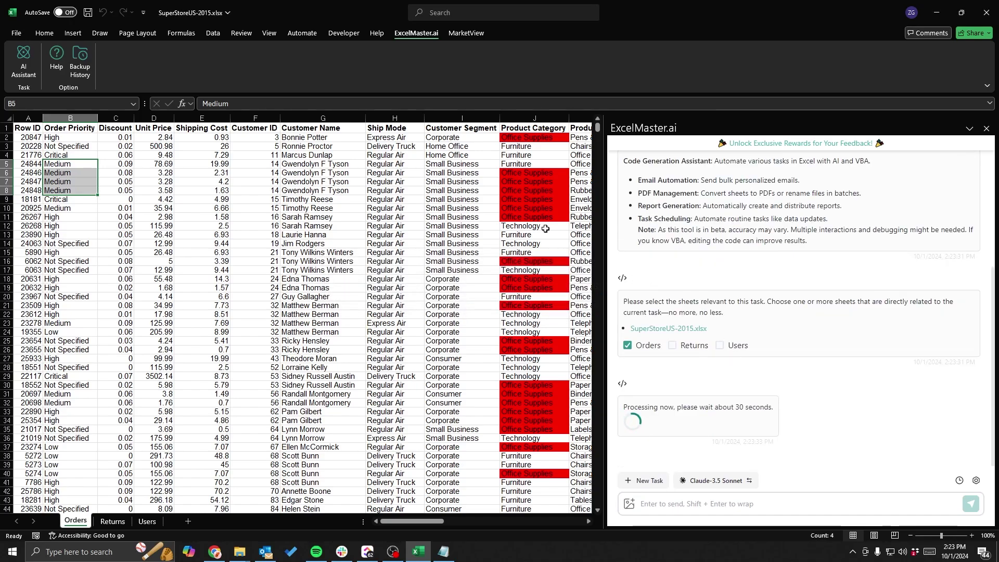
click(479, 242)
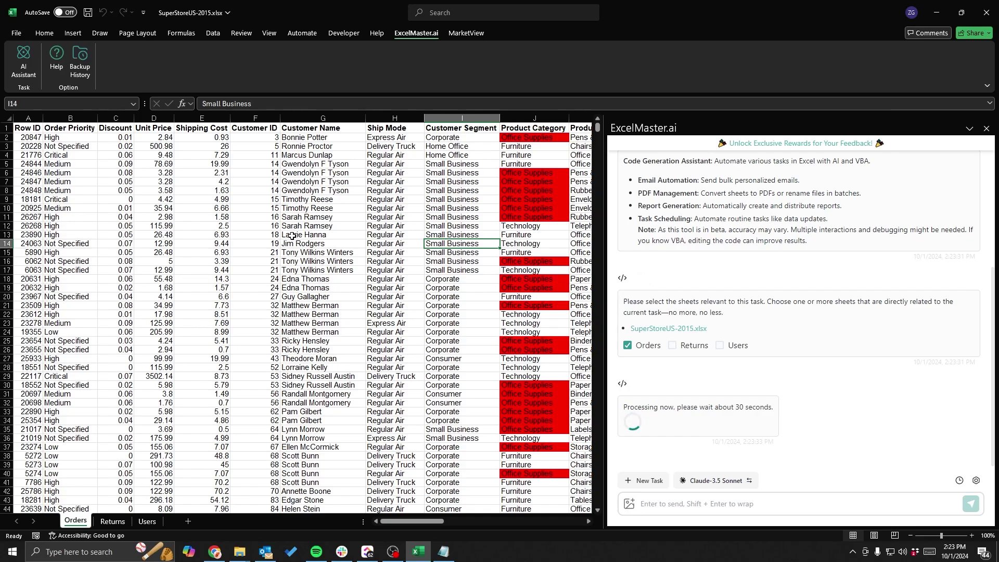
Step: Select the Ship Mode and Unit Price columns and request a bar chart of unit price
click(392, 119)
click(155, 118)
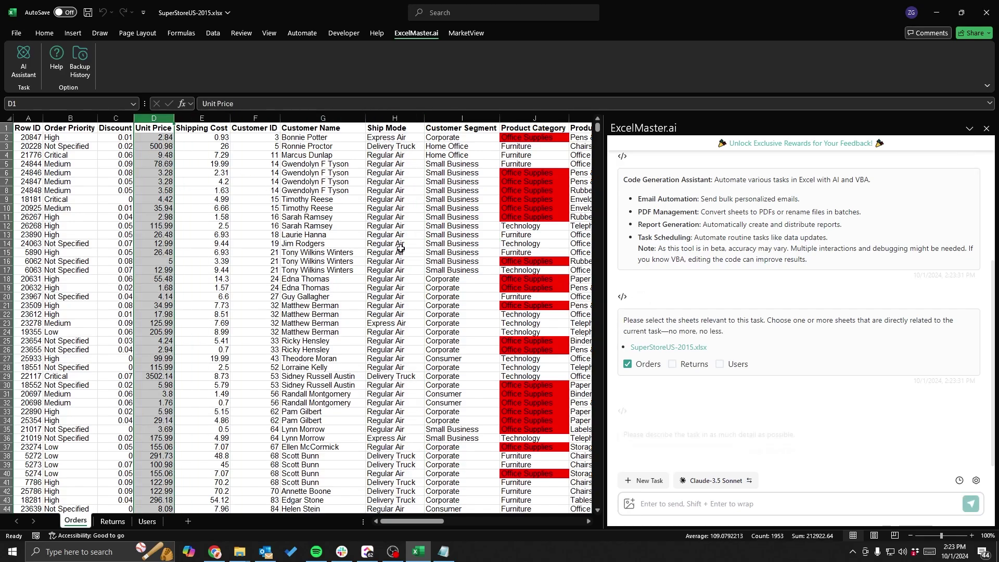
text(Can you create a )
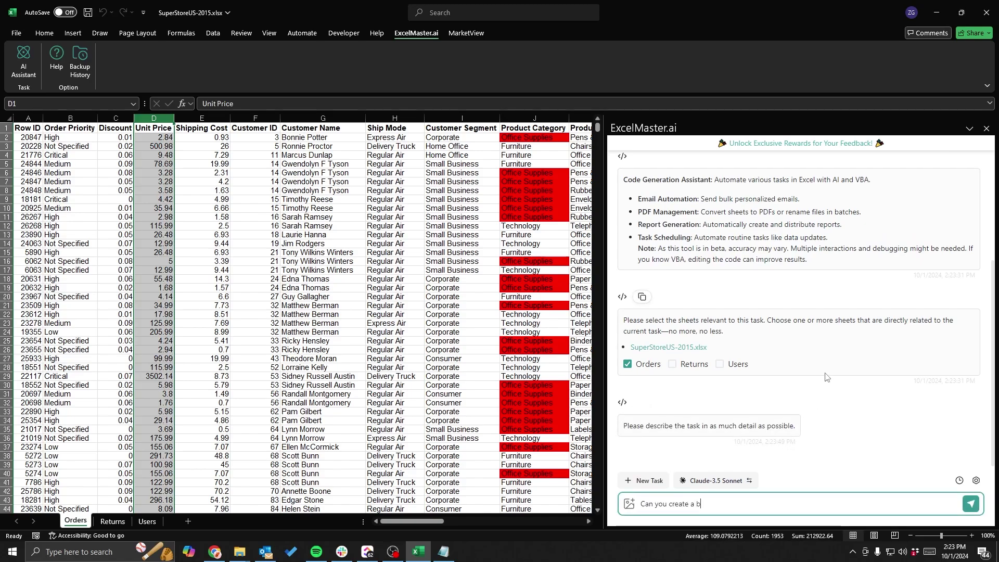
text(bar chat)
key(BackSpace)
text(unit price?)
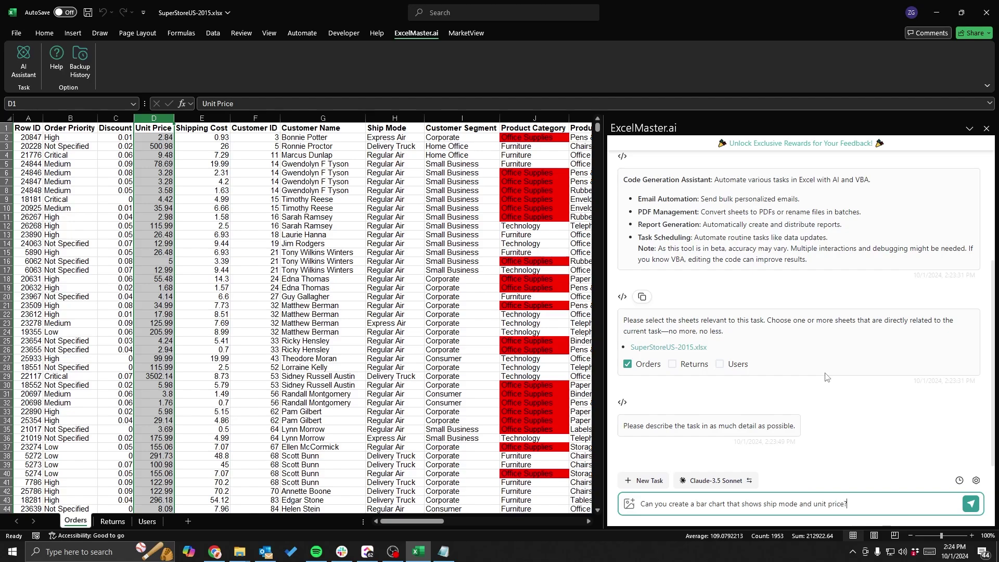
key(Return)
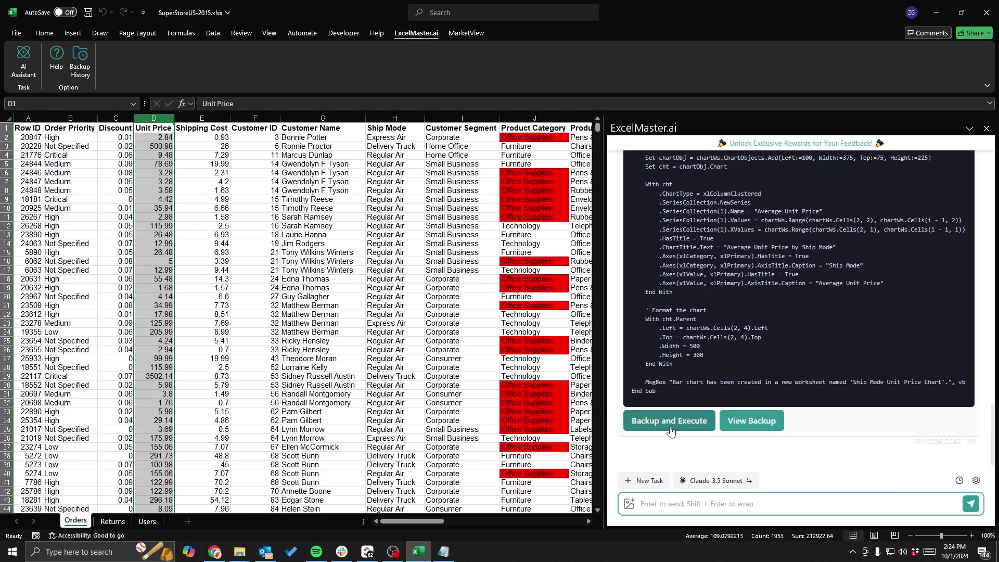
Step: Back up and run the chart macro, creating the Ship Mode Unit Price Chart sheet
click(669, 424)
click(482, 306)
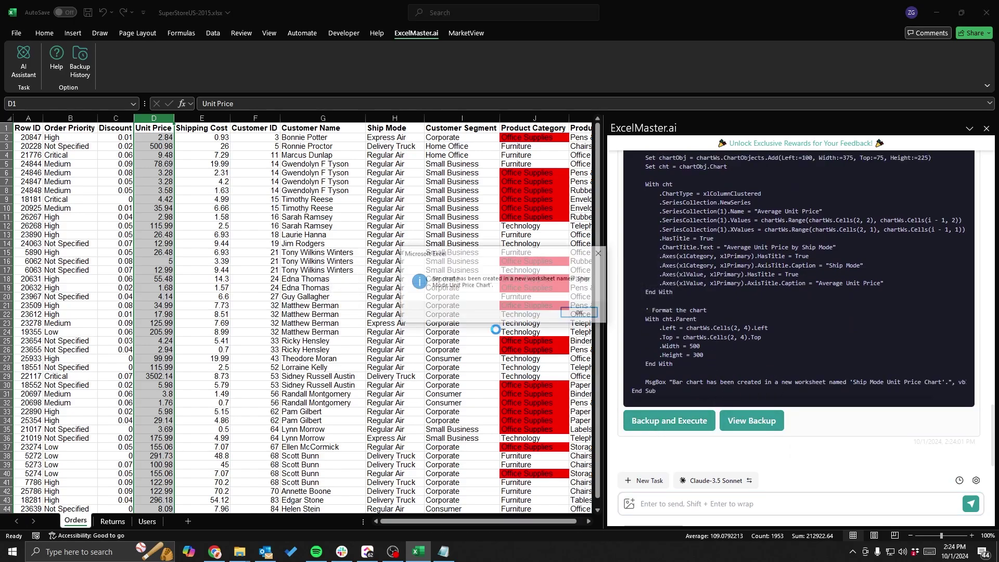
click(580, 315)
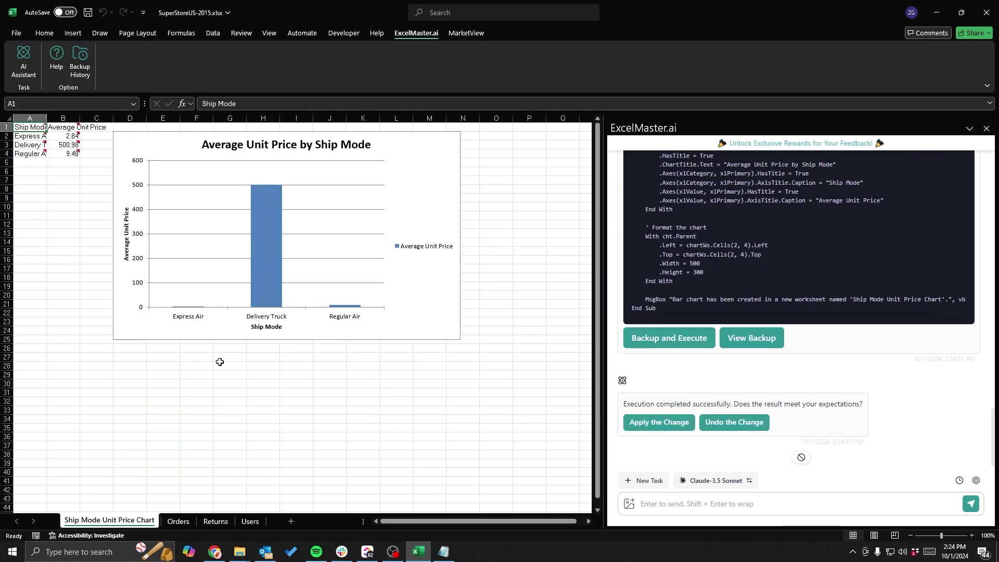
Step: Move the average unit price chart below the summary data, then return to the Orders sheet
drag(407, 161, 364, 232)
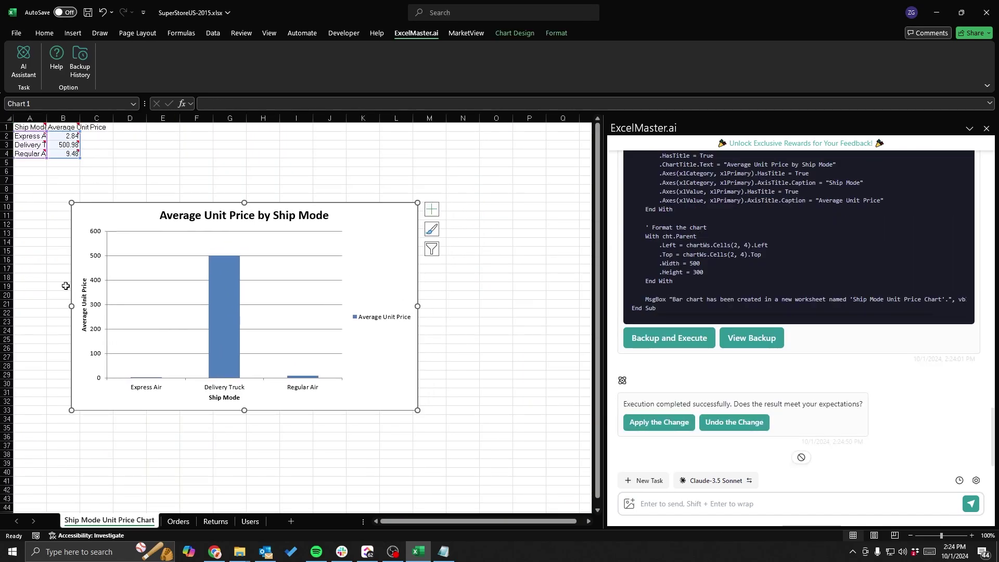
drag(86, 215, 52, 180)
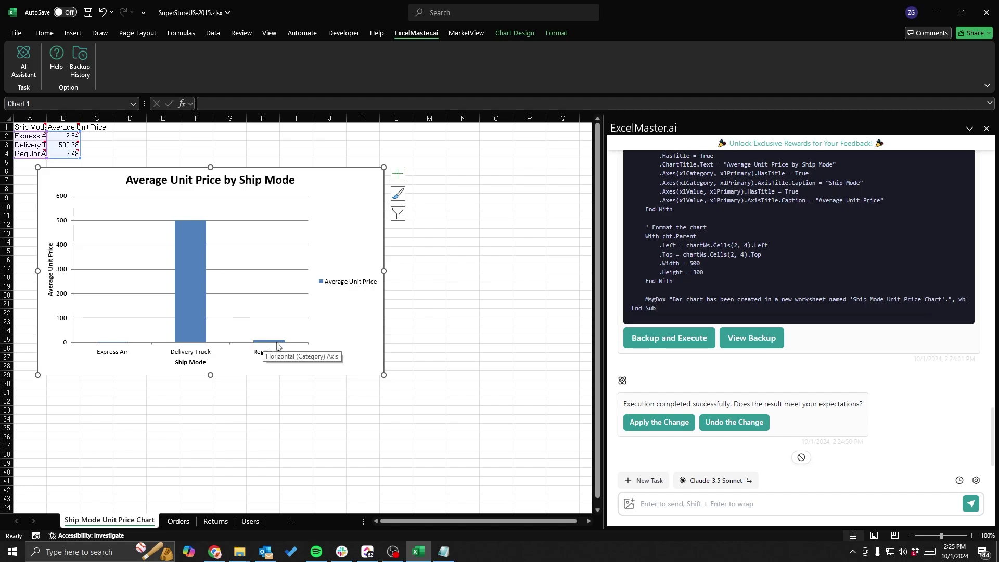
click(190, 521)
Step: Start a new ExcelMaster.ai task and pick the Advanced Formula Assistant
click(645, 480)
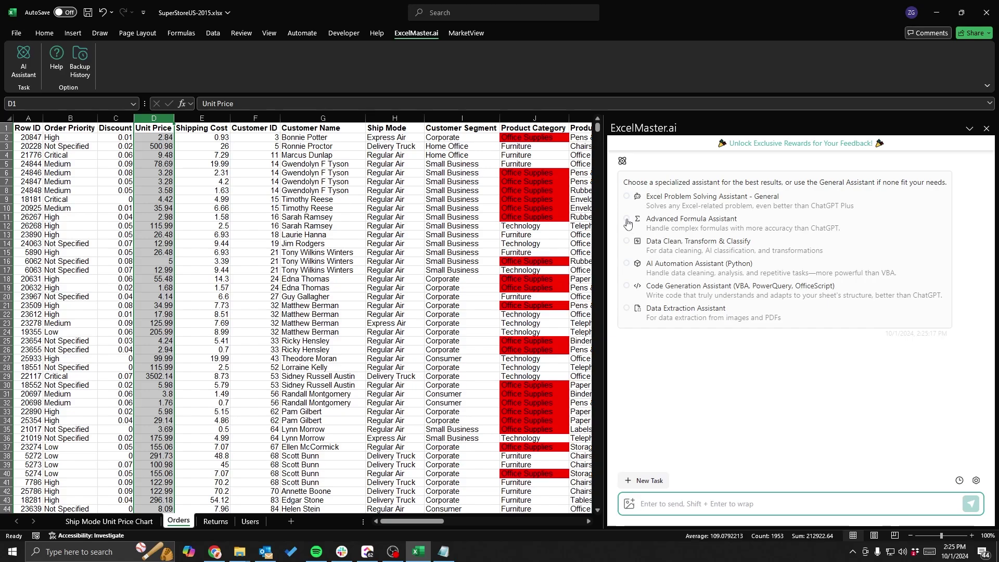
click(628, 224)
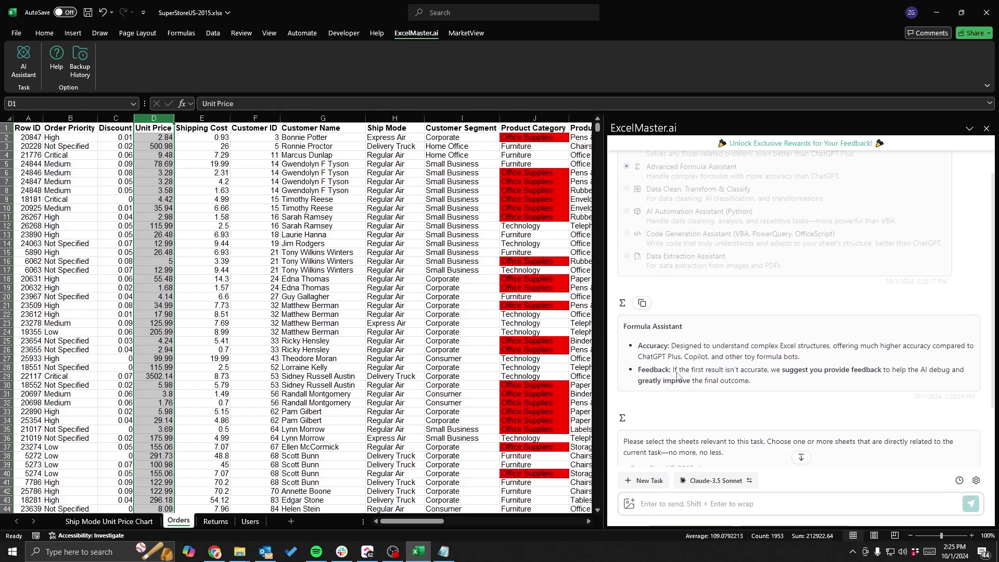
Step: Submit Orders as the relevant sheet and dismiss the privacy warning
click(628, 406)
click(654, 422)
click(519, 306)
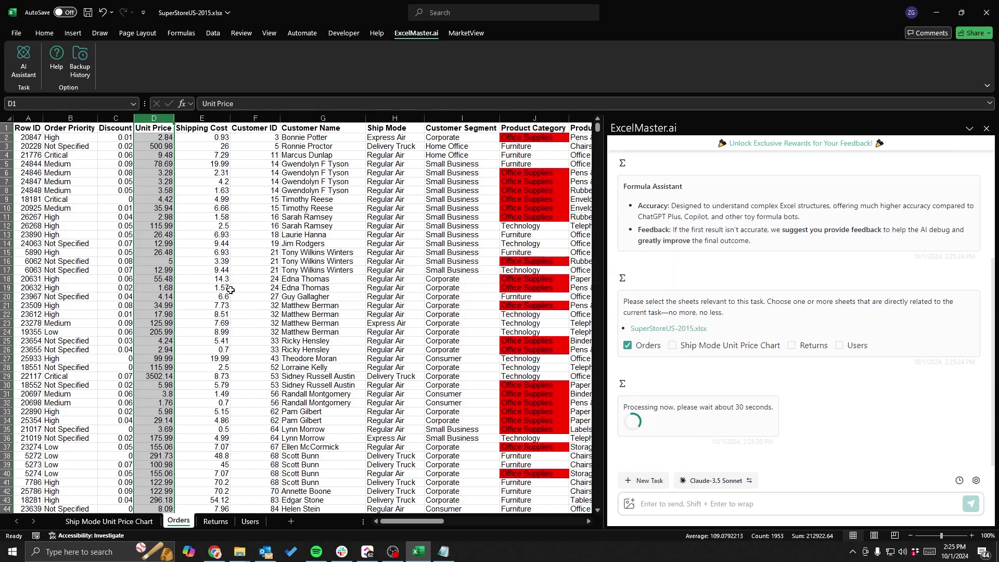
Step: Look over the Shipping Cost column, select cell E2, and focus the chat input box
click(214, 235)
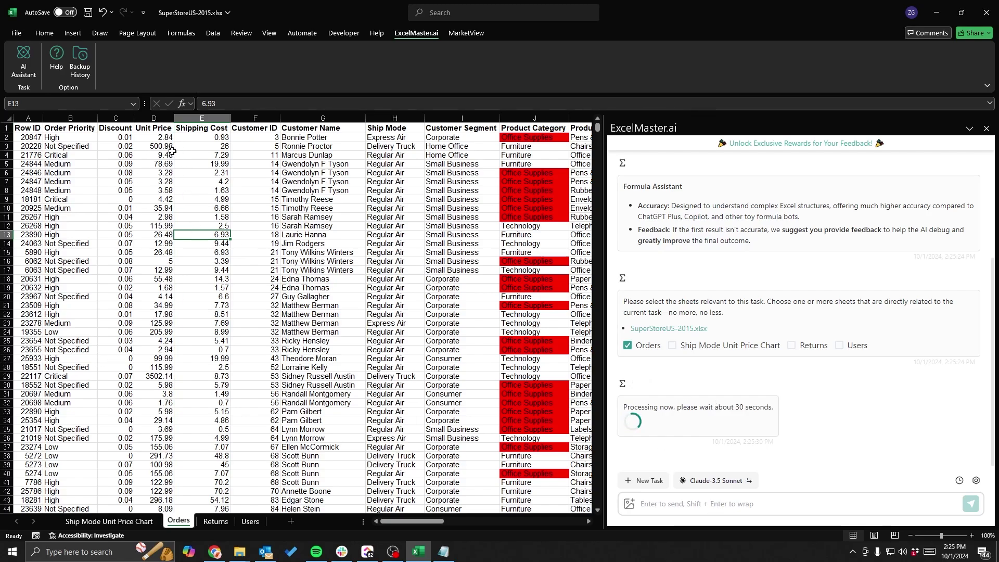
click(214, 117)
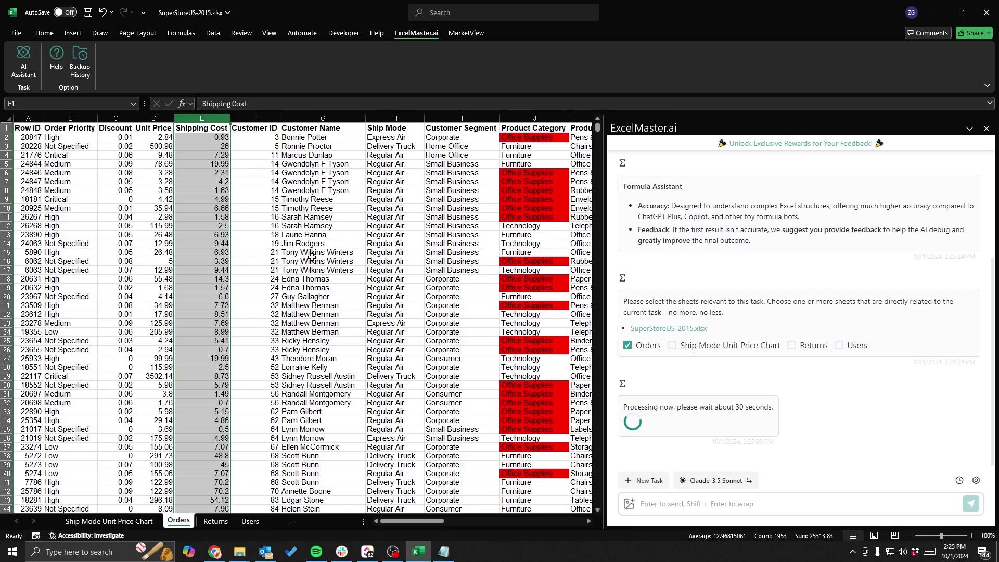
click(206, 139)
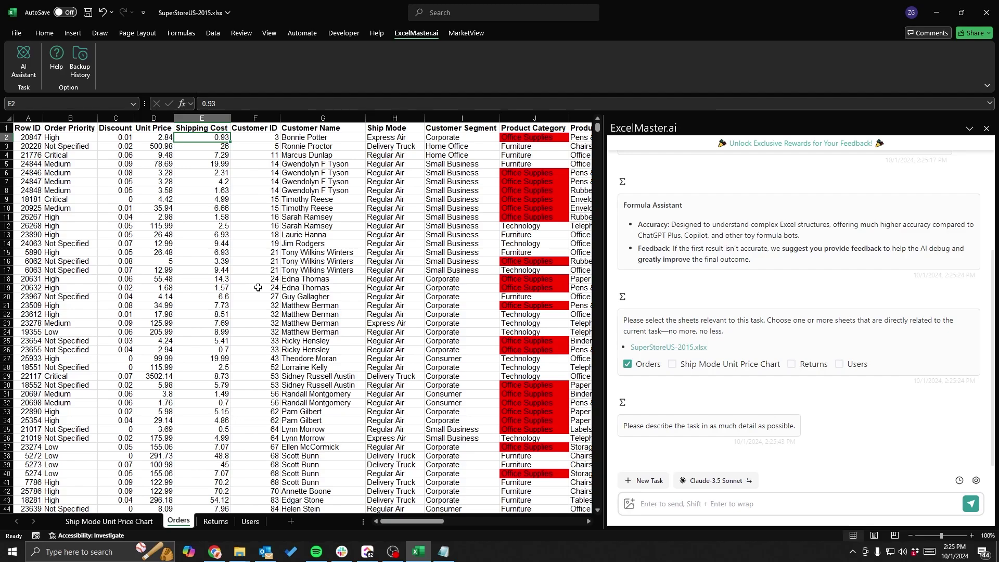
click(662, 502)
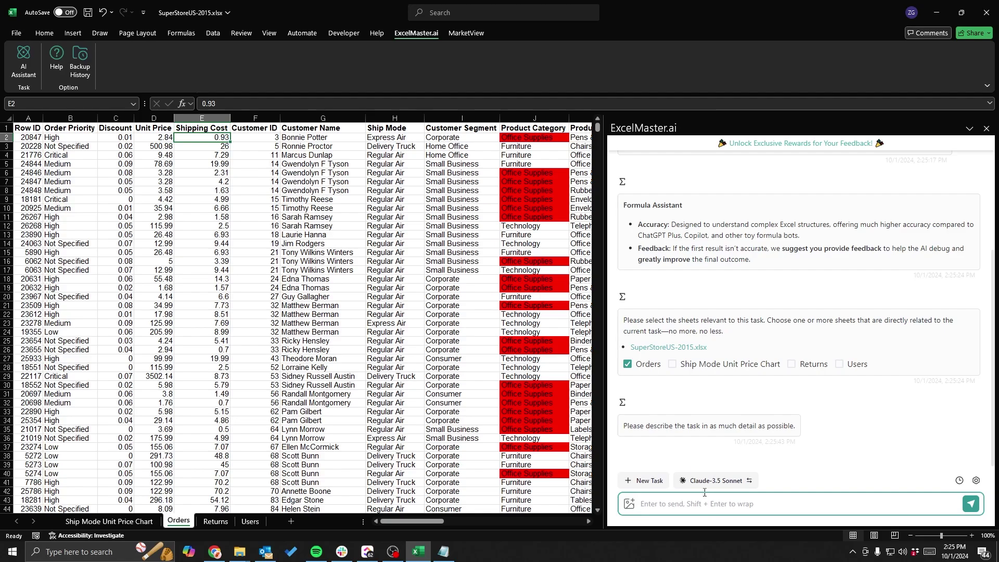
Step: Ask ExcelMaster.ai for a formula summing Shipping Cost where Order Priority is High, then read its SUMIF reply
text(can you create a formula that sums shipping cost where order priority is High)
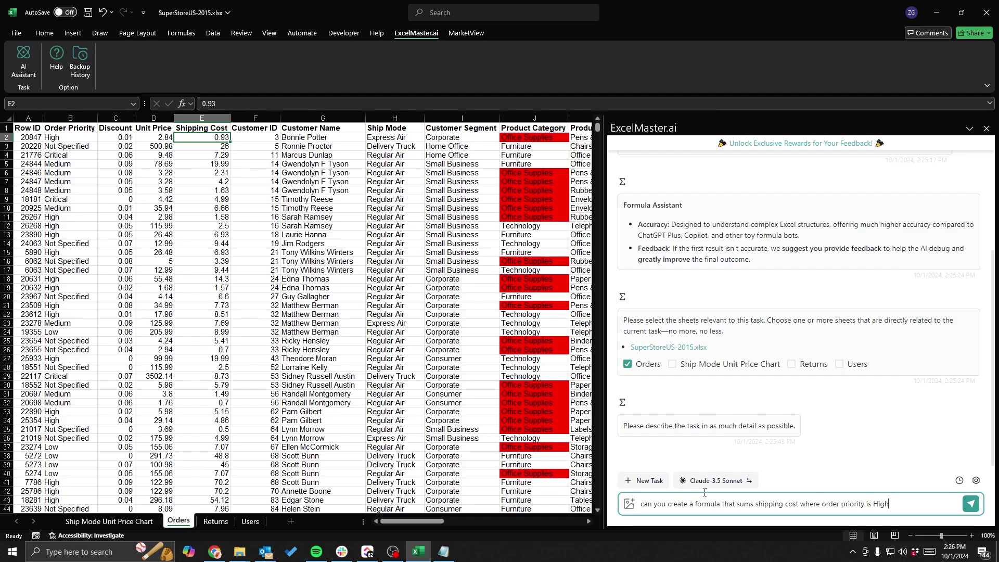
key(Return)
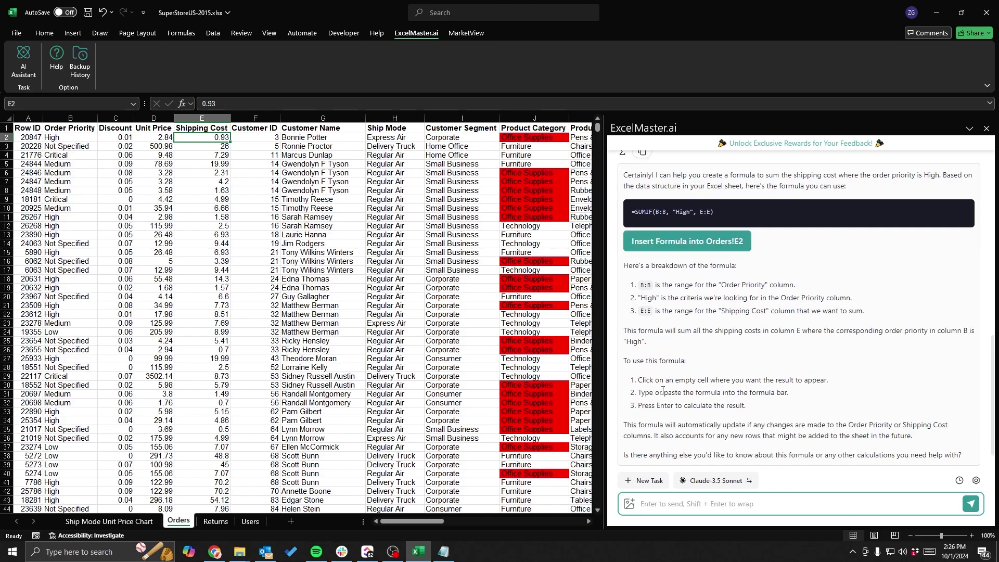
scroll(672, 344, up, 3)
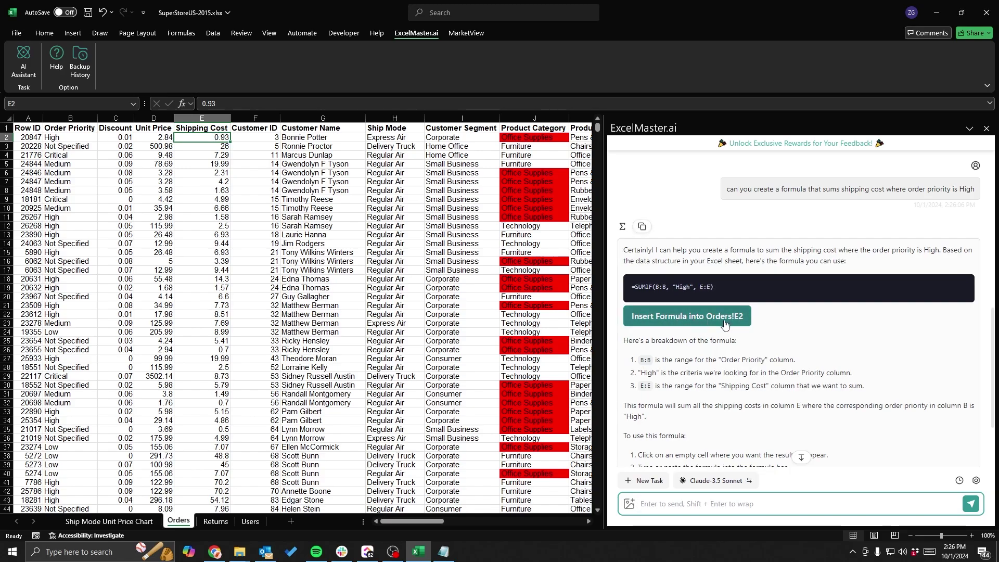
Step: Insert =SUMIF(B:B, "High", E:E) into Orders!E1954 below the data, giving 5209.55
scroll(482, 306, down, 20)
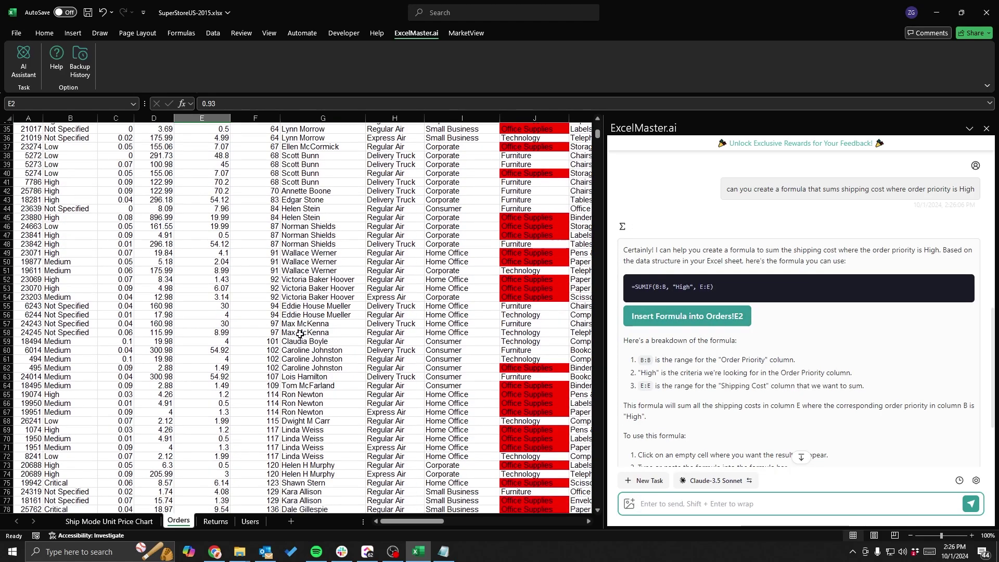
click(201, 252)
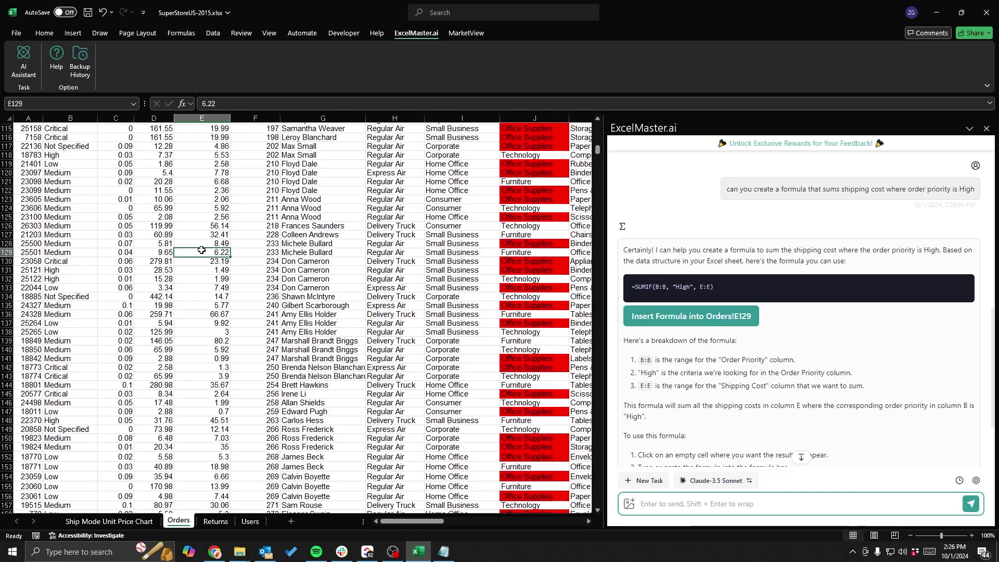
click(239, 253)
scroll(255, 261, down, 8)
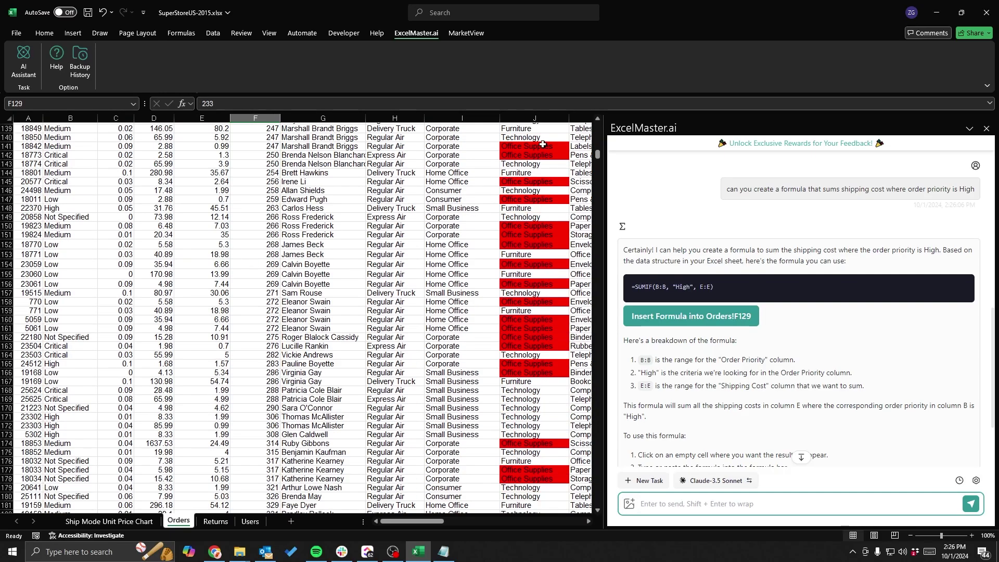
drag(598, 154, 598, 501)
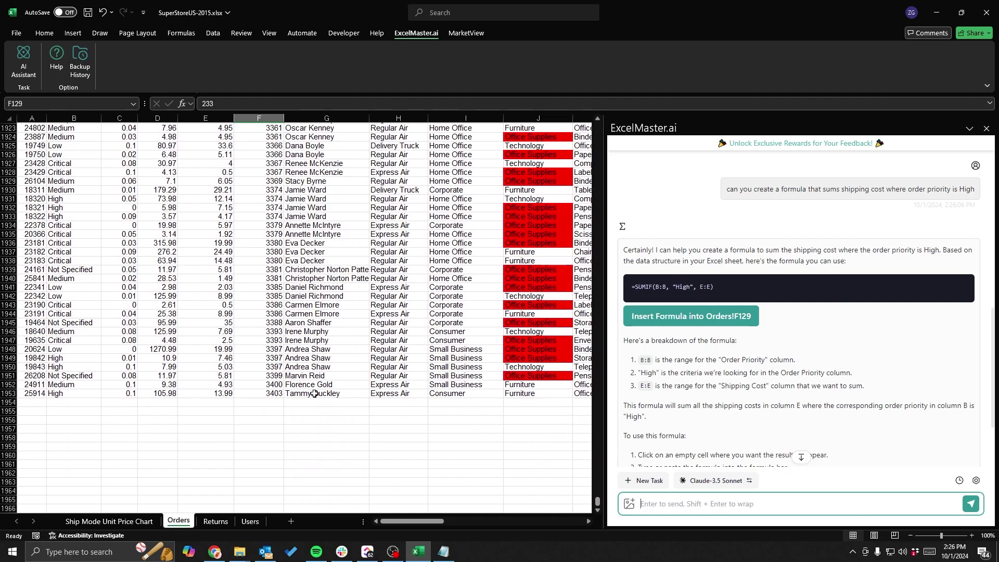
click(210, 403)
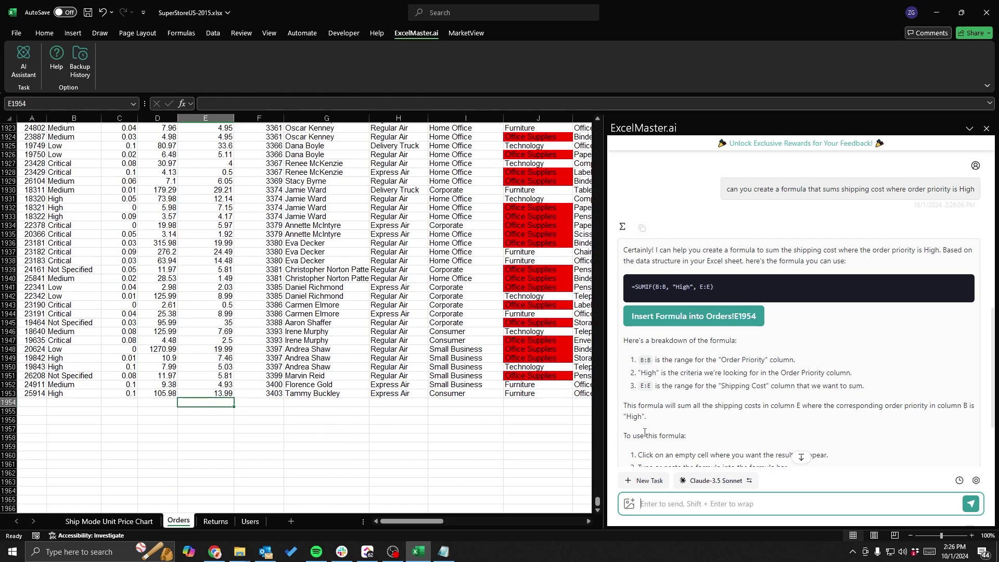
click(715, 323)
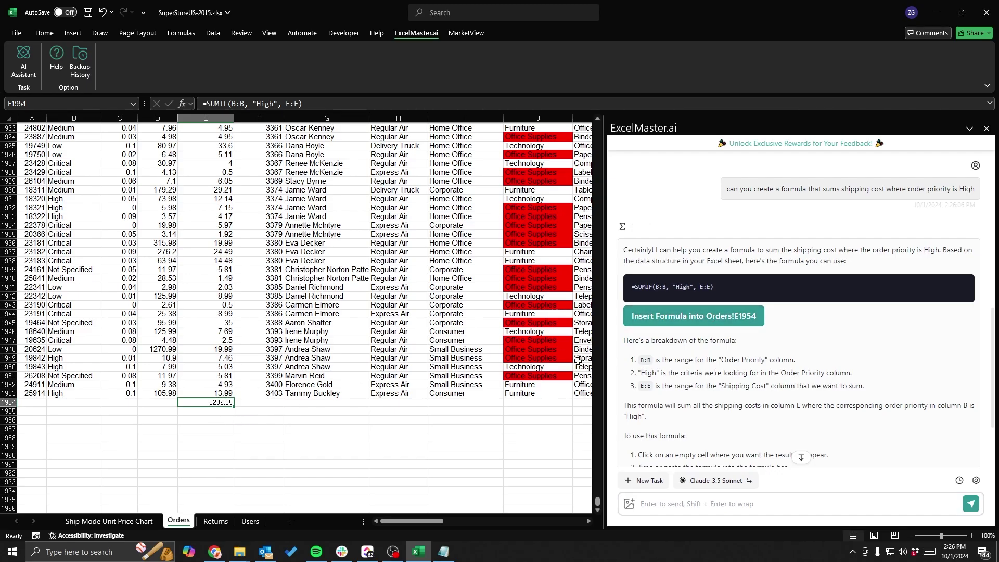
drag(598, 504, 598, 128)
click(67, 131)
Step: Turn on Data filters and filter Order Priority to show only High rows
click(213, 33)
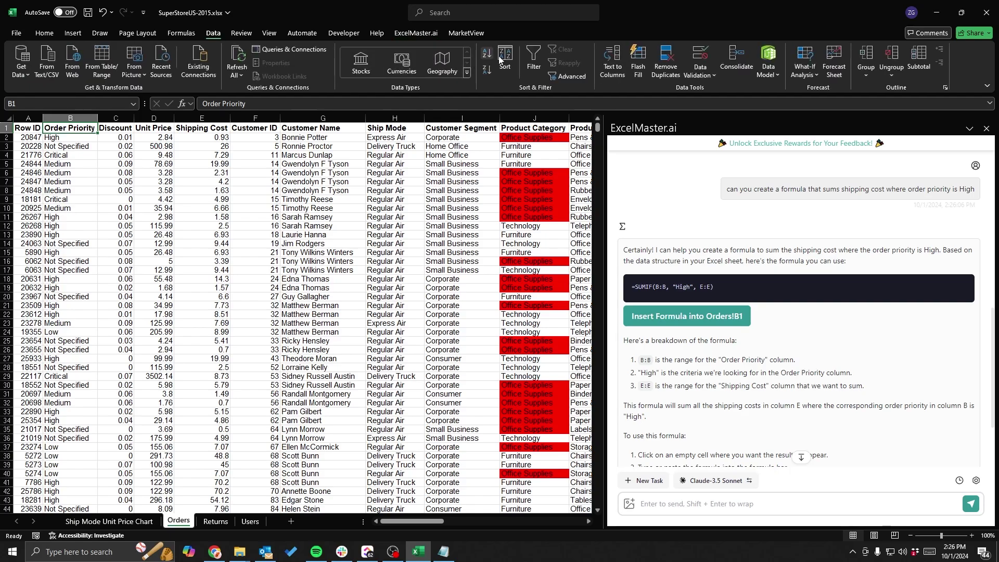
click(532, 58)
click(93, 128)
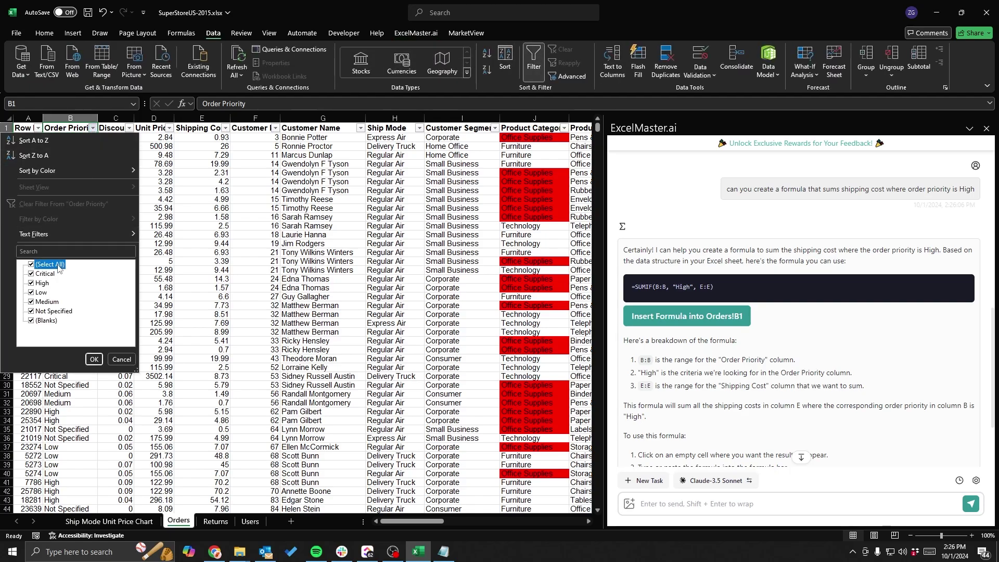
click(31, 264)
click(31, 284)
click(92, 360)
Step: Confirm the visible High shipping costs sum to 5209.55, then remove the filter and recheck E1954
drag(209, 136, 220, 498)
scroll(392, 491, down, 3)
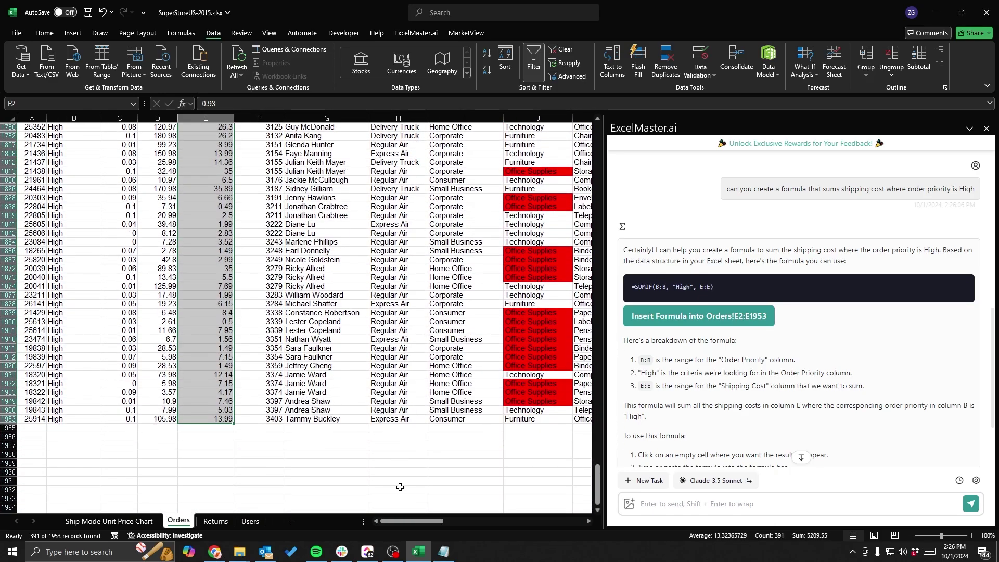
click(986, 129)
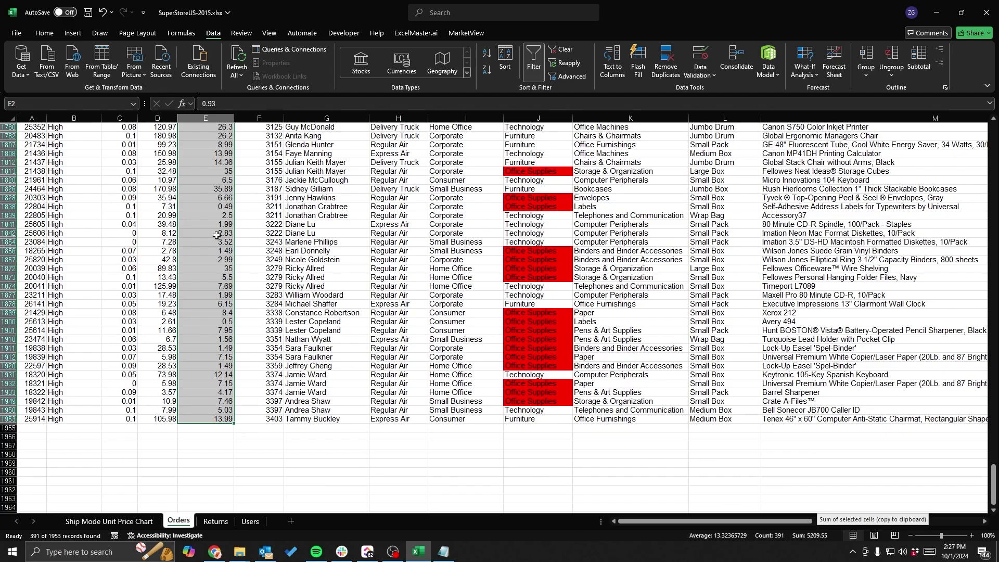
double_click(178, 119)
click(532, 62)
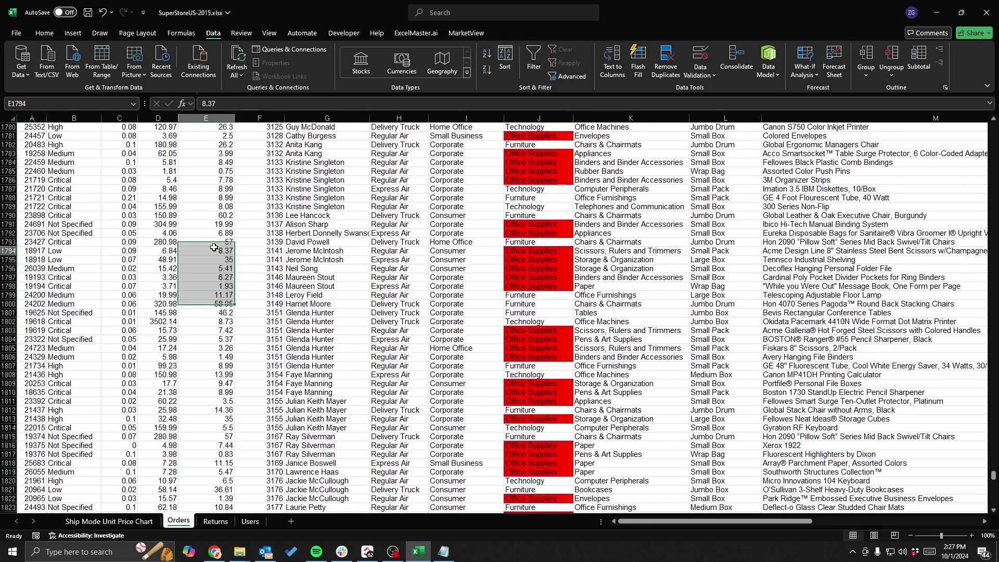
scroll(266, 238, down, 10)
scroll(266, 245, down, 3)
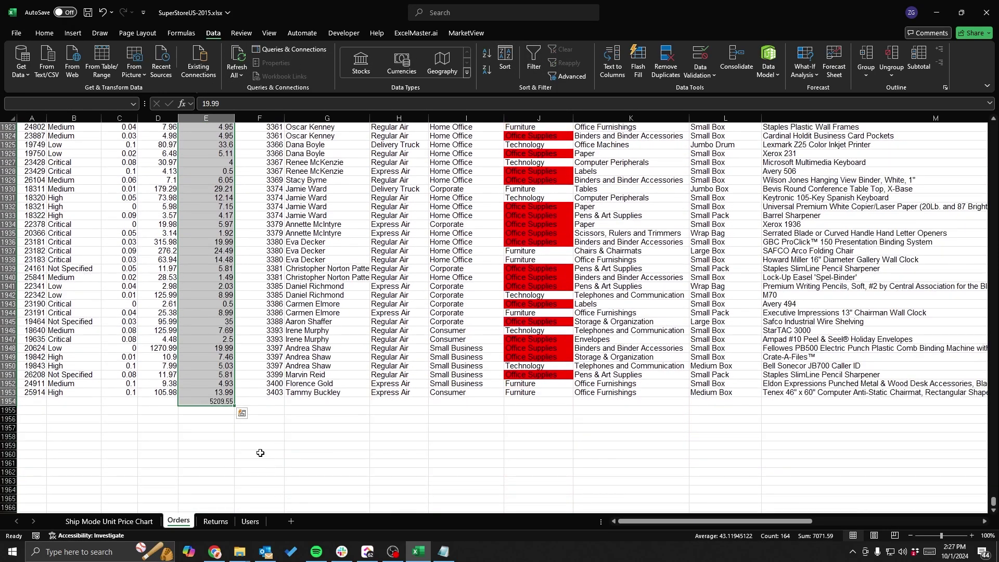
click(216, 402)
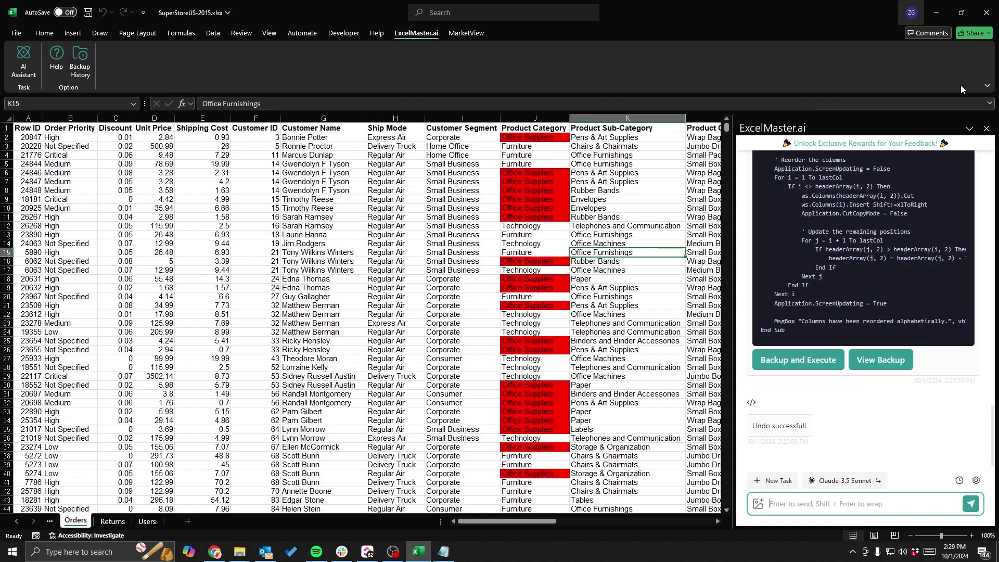
Step: Close and reopen the ExcelMaster.ai pane to get its six specialized assistants
click(986, 129)
click(24, 62)
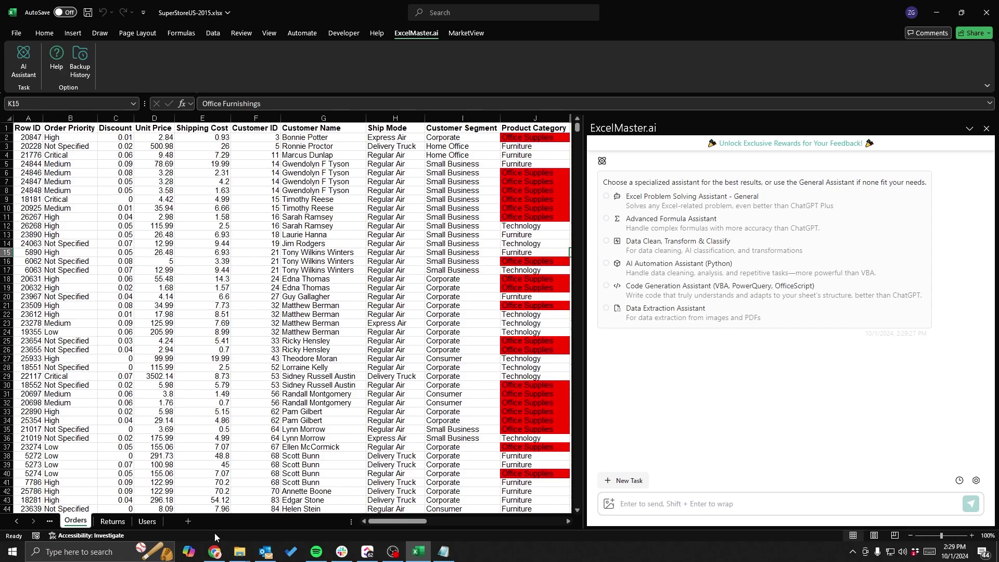
Step: Switch to the ExcelMaster.ai site and highlight the Free and Pro plan response limits
click(214, 551)
scroll(471, 402, down, 10)
scroll(471, 402, down, 20)
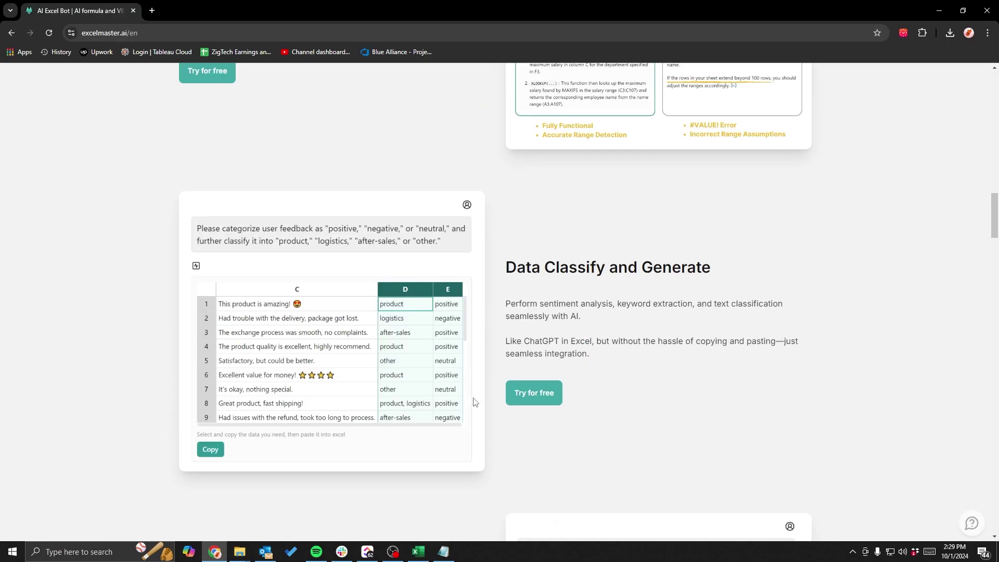
scroll(471, 405, down, 6)
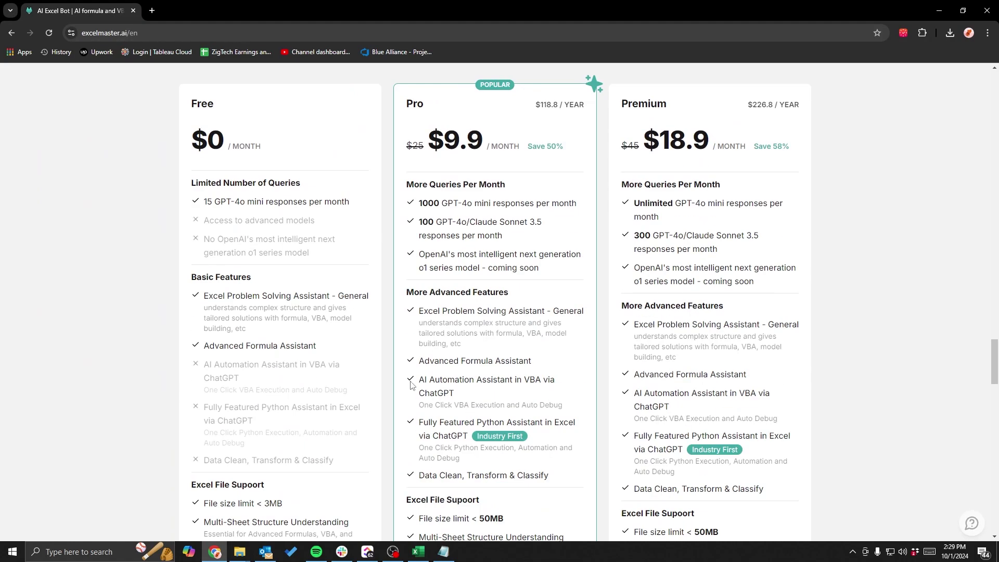
scroll(436, 195, up, 1)
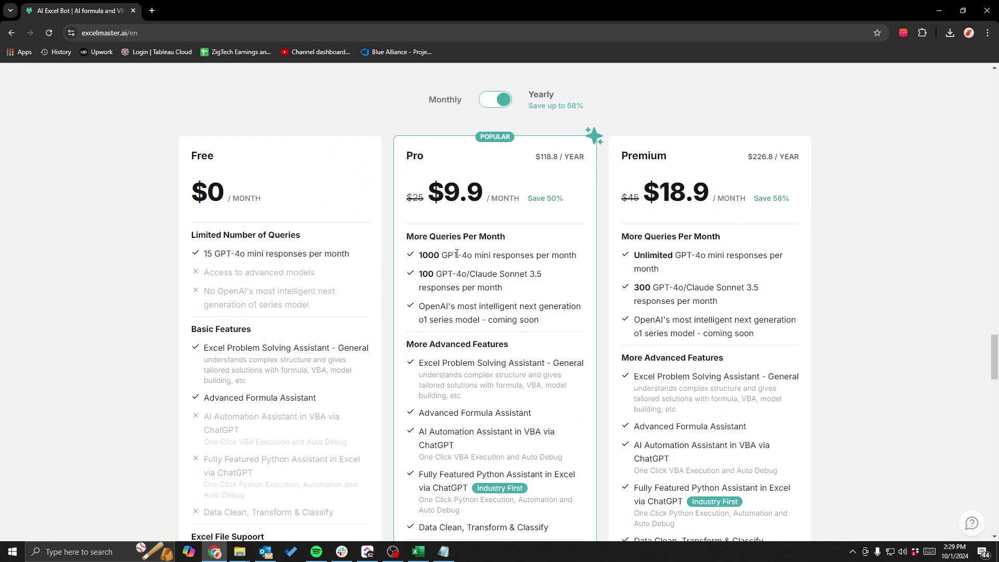
drag(202, 255, 363, 261)
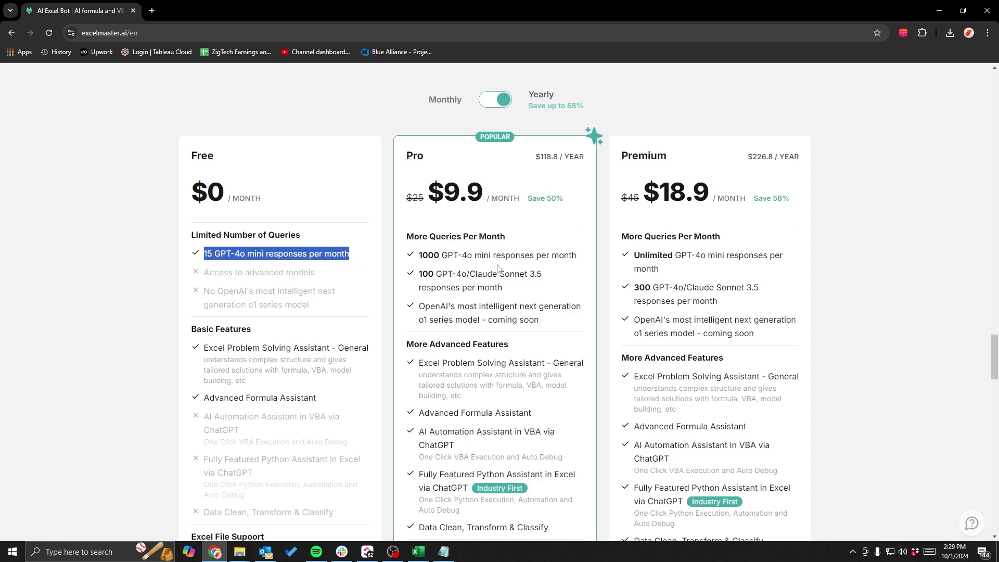
drag(577, 256, 420, 258)
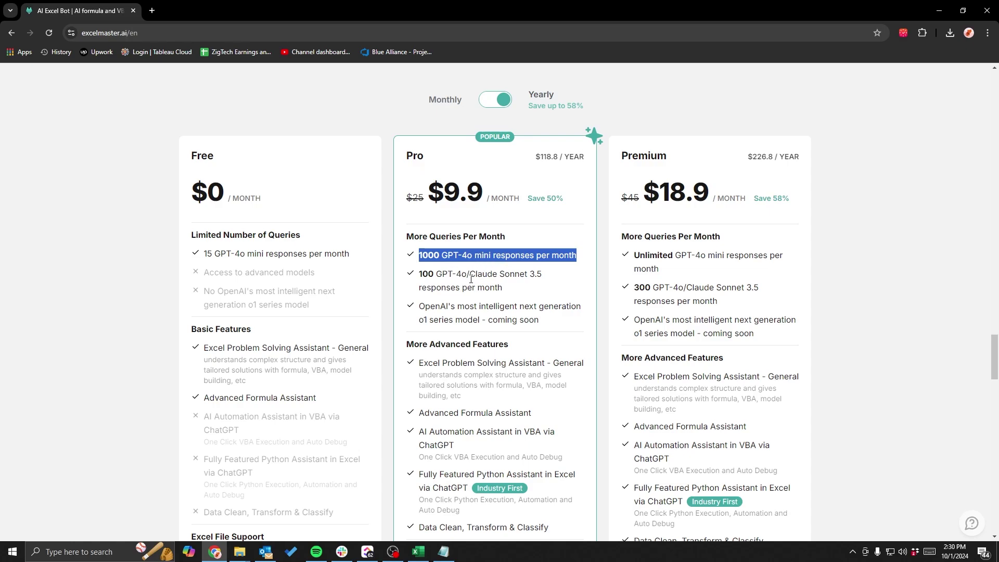
drag(438, 275, 492, 276)
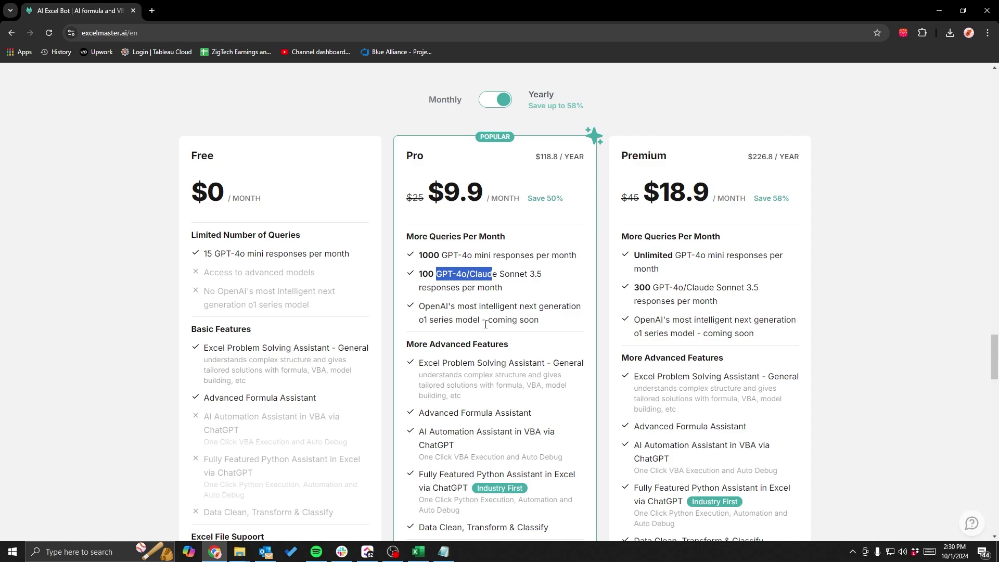
Step: Highlight the Pro plan name, then scroll back up to the top of the homepage
scroll(558, 309, down, 4)
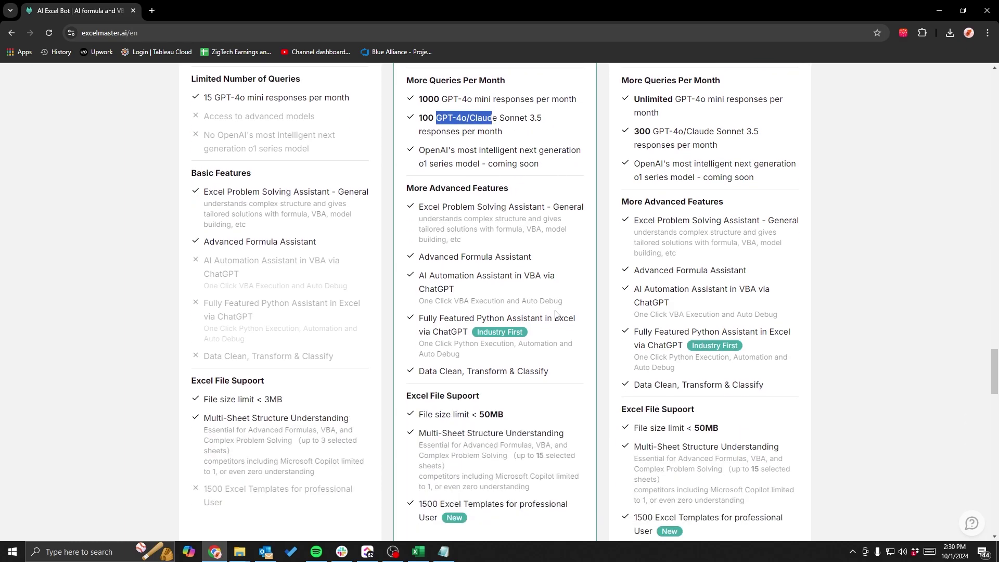
scroll(319, 234, up, 5)
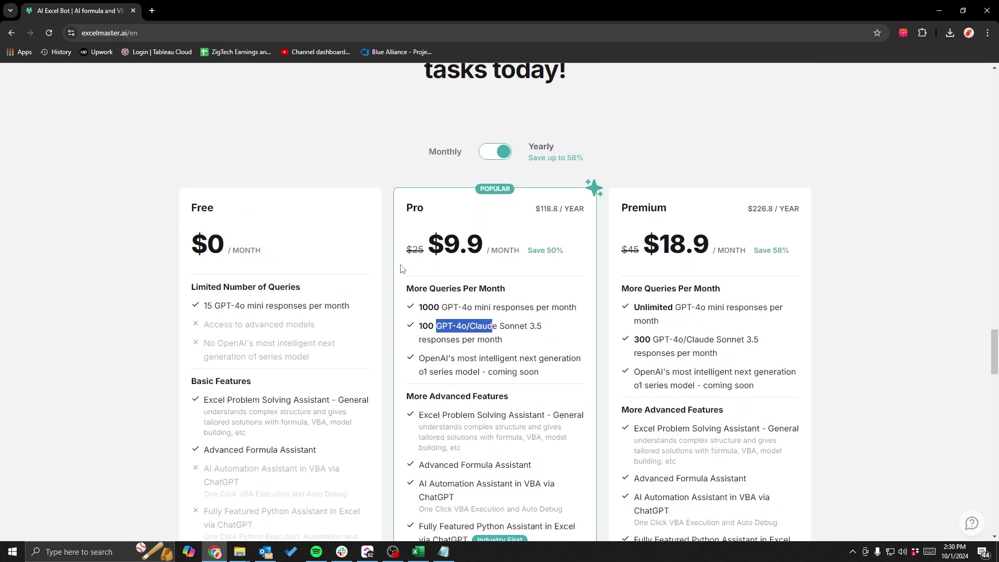
scroll(406, 281, up, 3)
scroll(417, 276, down, 2)
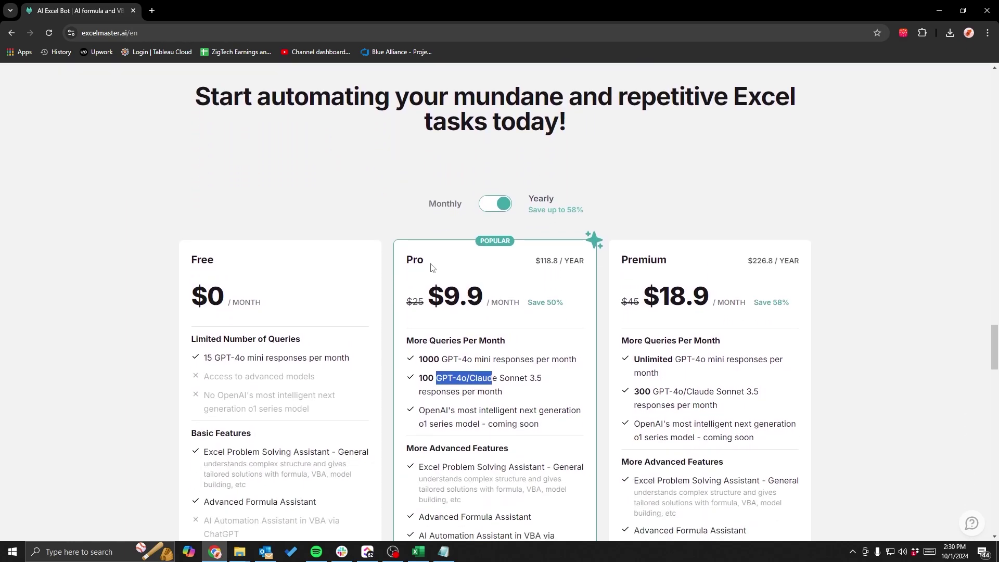
double_click(431, 268)
click(450, 261)
scroll(495, 271, down, 15)
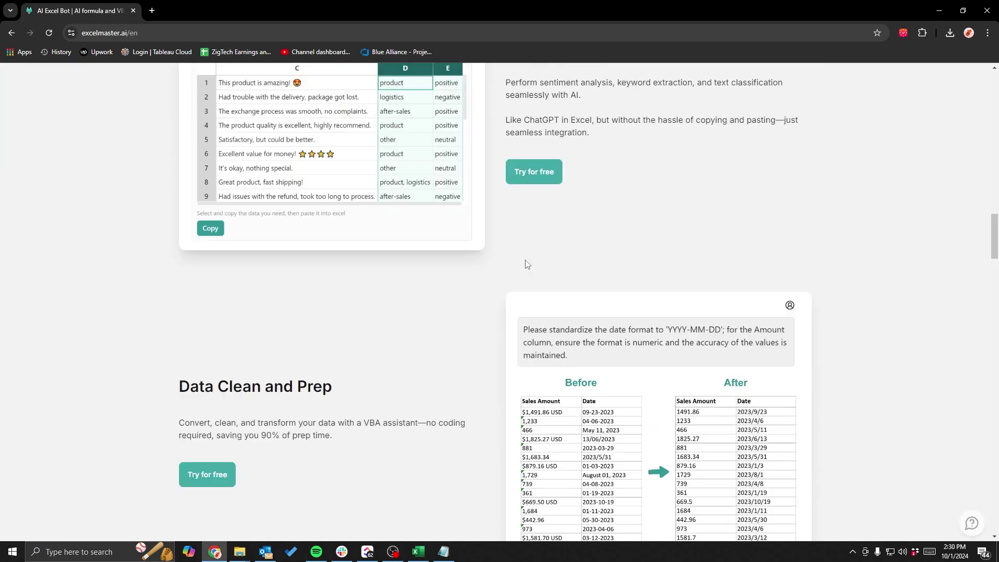
scroll(528, 265, up, 20)
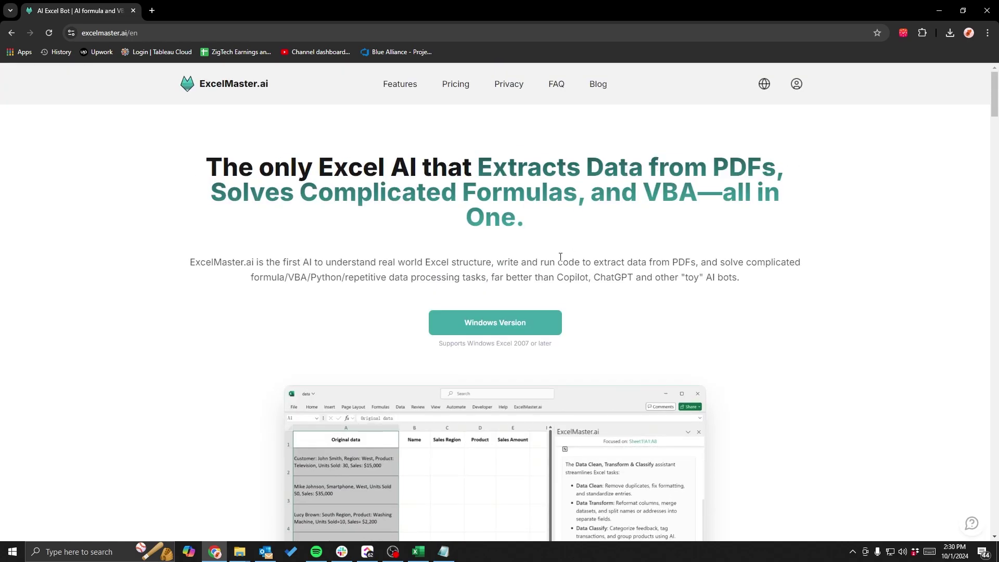